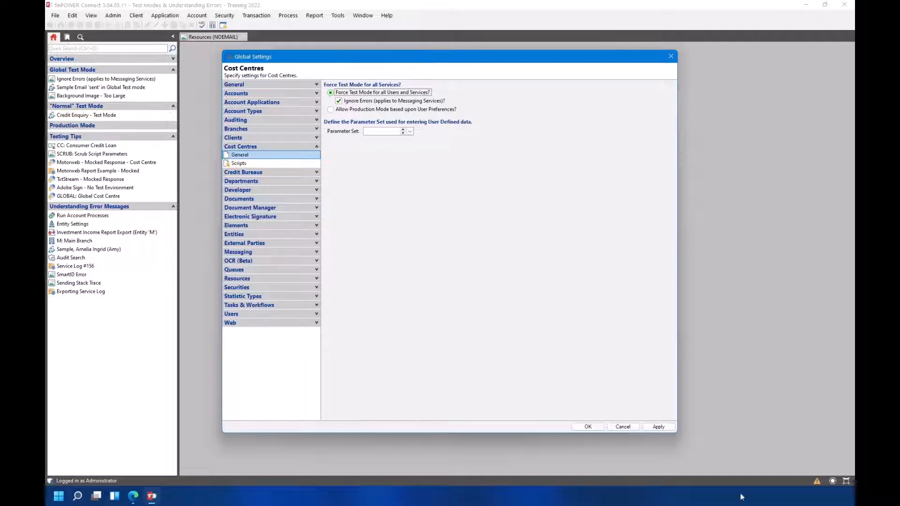
Apply the Cost Centres setting that forces test mode for all users and services, acknowledge the restart notice, and close Global Settings.
{"action": "left_click", "coordinate": [668, 430]}
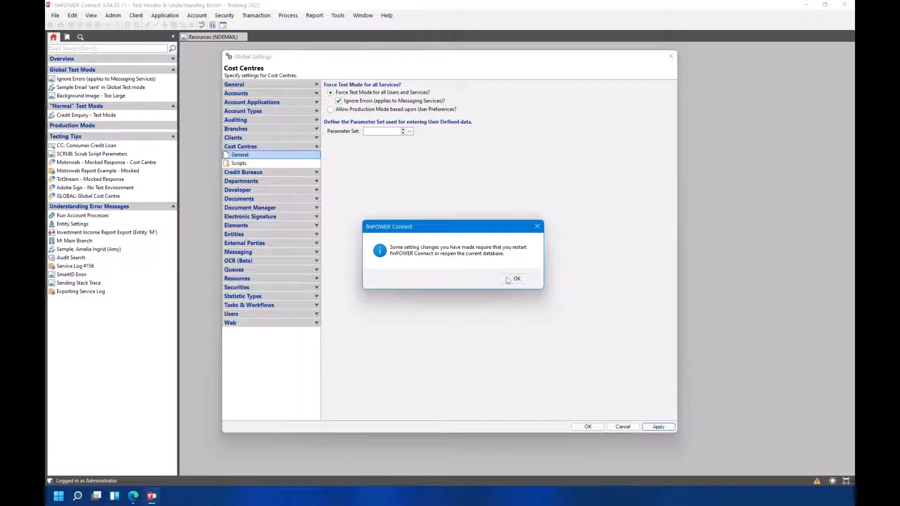
{"action": "left_click", "coordinate": [507, 280]}
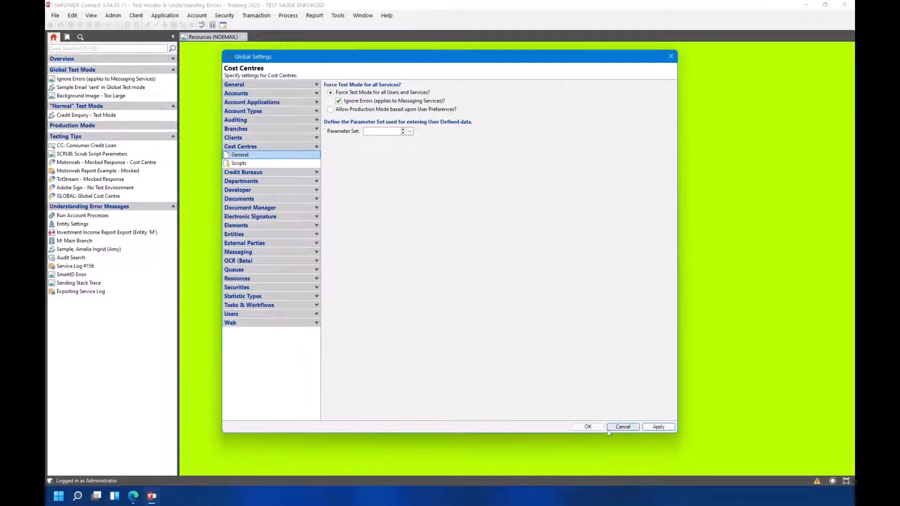
{"action": "left_click", "coordinate": [588, 426]}
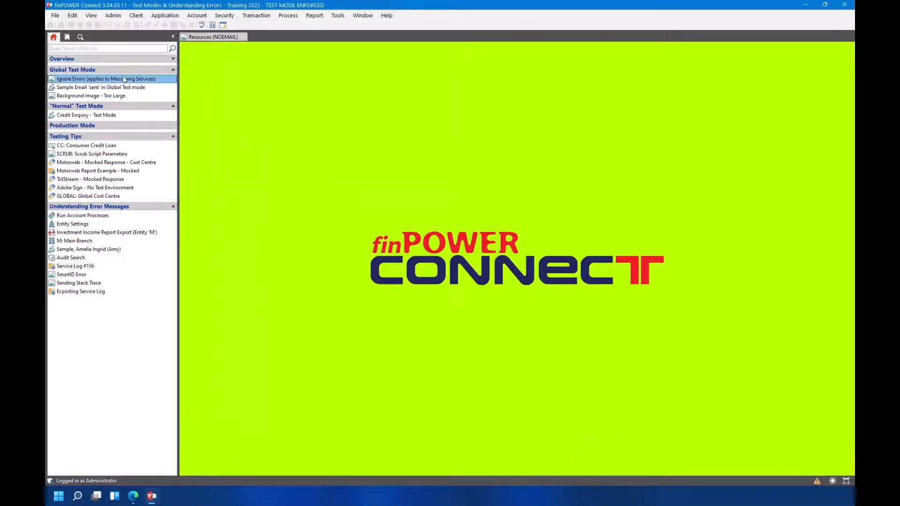
View the Ignore Errors example image and preview the outgoing test email in the sample client's logs.
{"action": "left_click", "coordinate": [106, 79]}
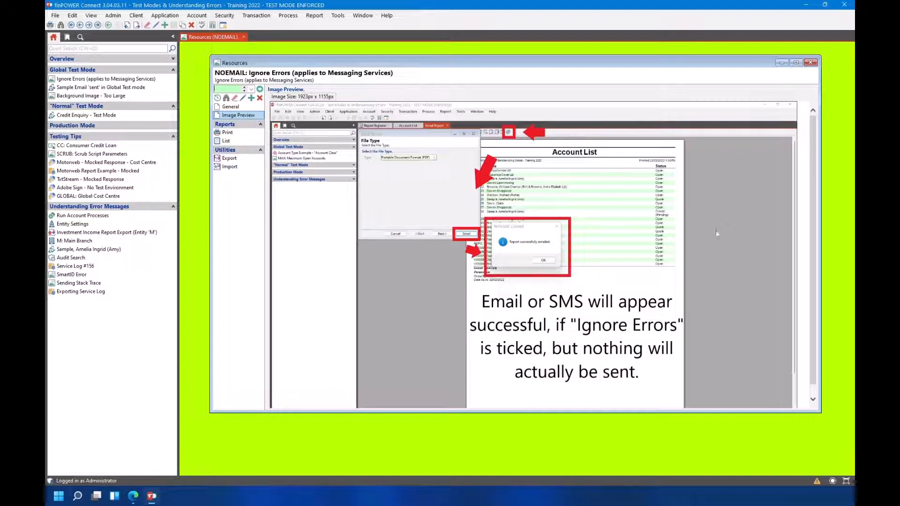
{"action": "left_click", "coordinate": [813, 63]}
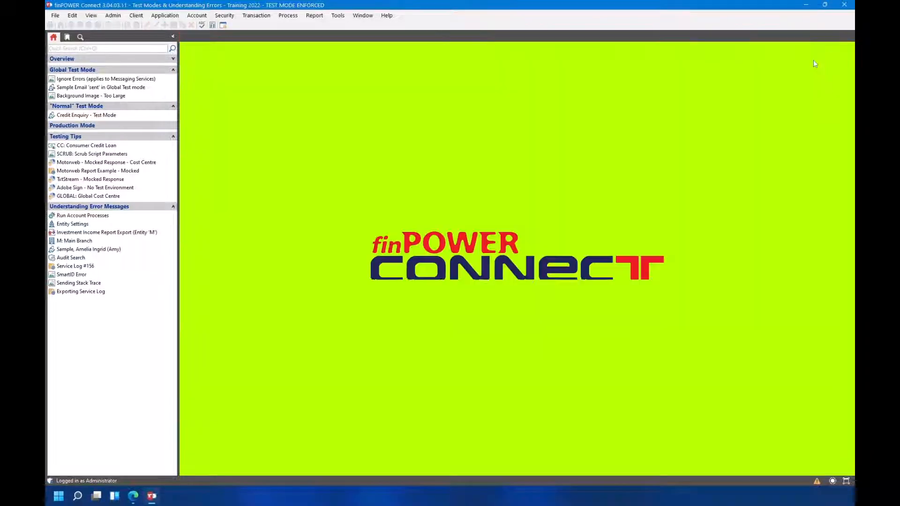
{"action": "left_click", "coordinate": [131, 88]}
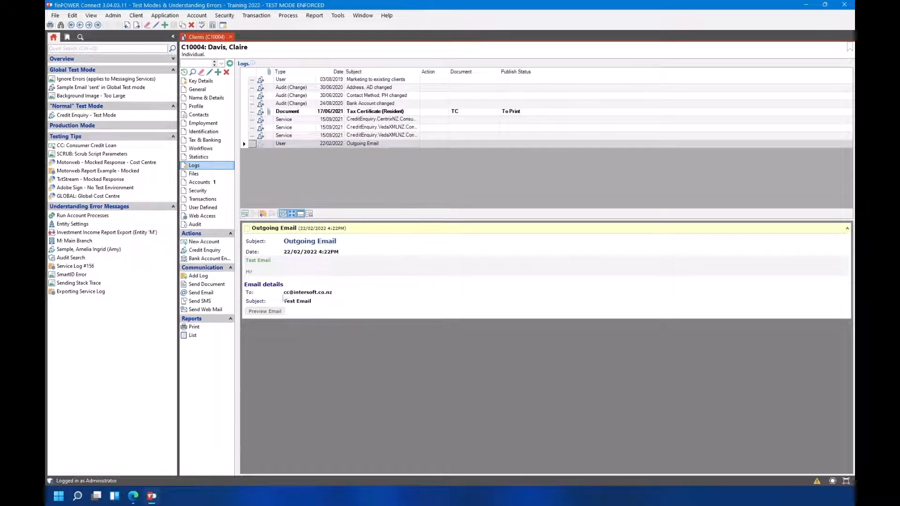
{"action": "left_click", "coordinate": [265, 311]}
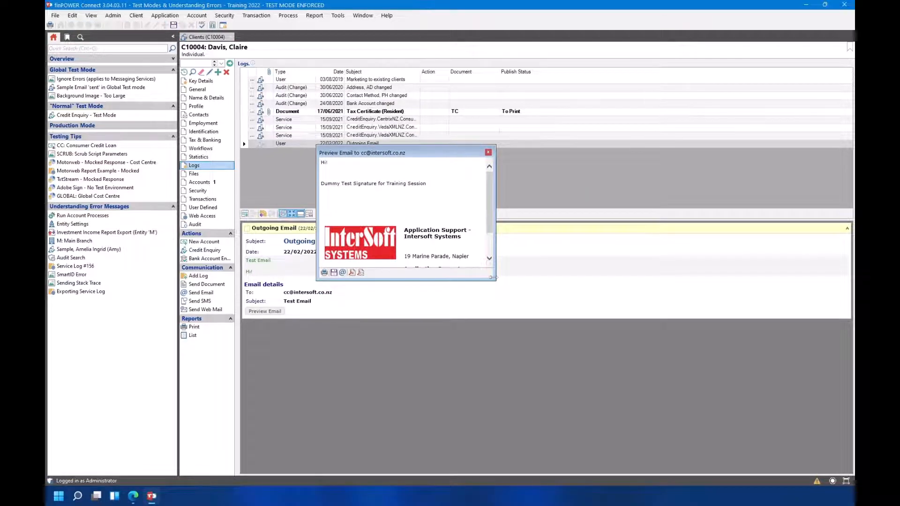
{"action": "mouse_move", "coordinate": [496, 281]}
{"action": "left_mouse_down"}
{"action": "mouse_move", "coordinate": [546, 350]}
{"action": "mouse_move", "coordinate": [561, 353]}
{"action": "left_mouse_up"}
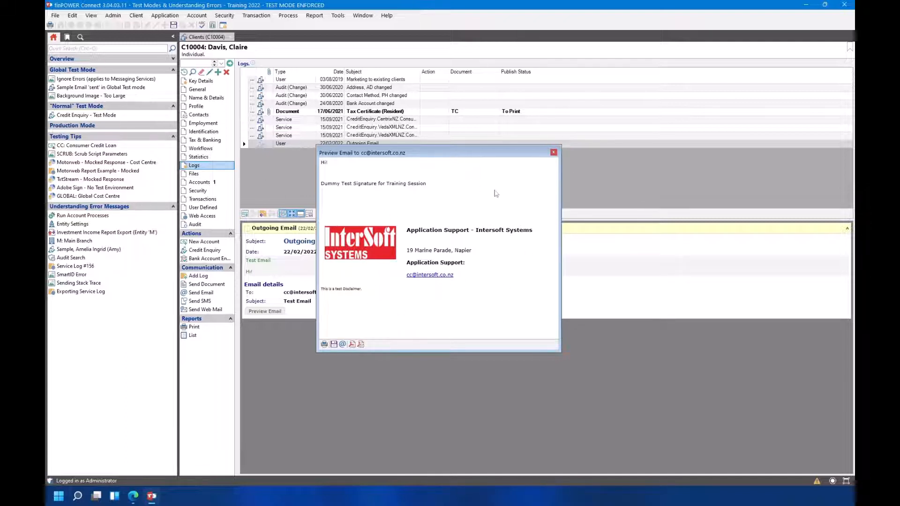
{"action": "left_click", "coordinate": [553, 152]}
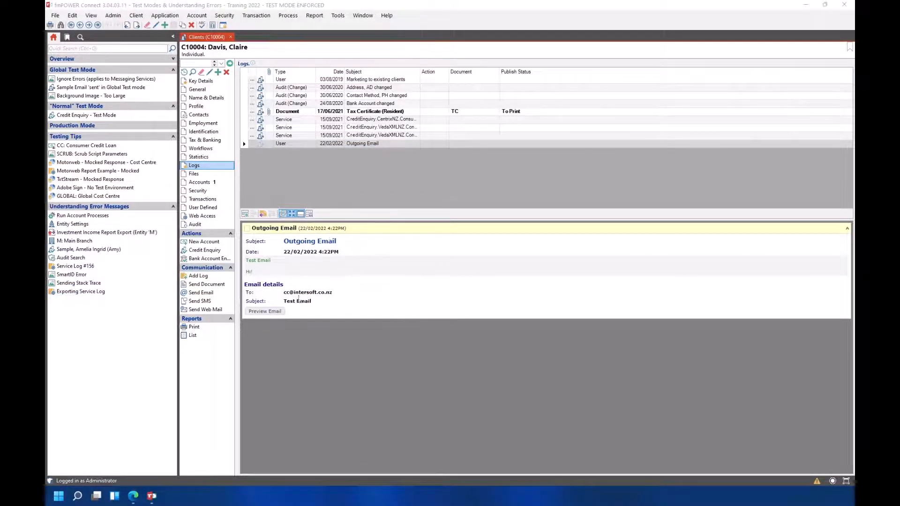
{"action": "left_click", "coordinate": [230, 36]}
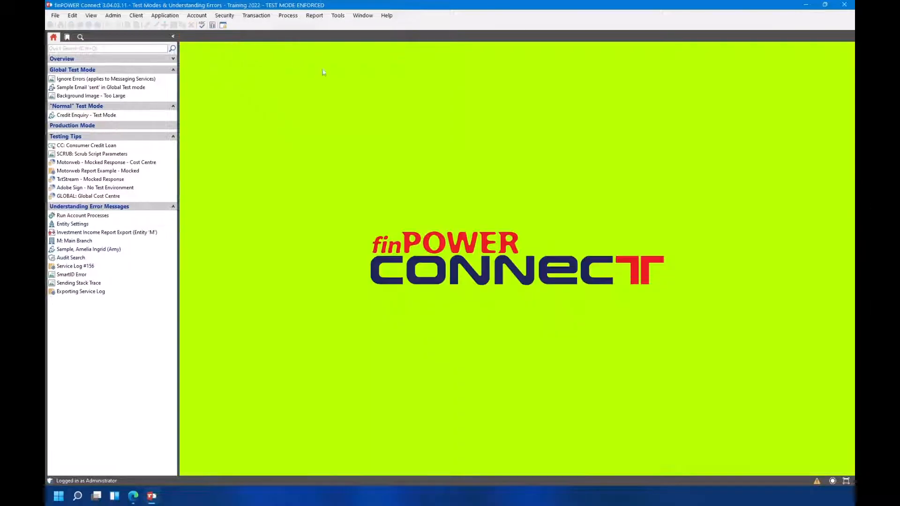
Review the desktop background colour and image options in the global User Interface settings.
{"action": "left_click", "coordinate": [339, 19]}
{"action": "left_click", "coordinate": [347, 128]}
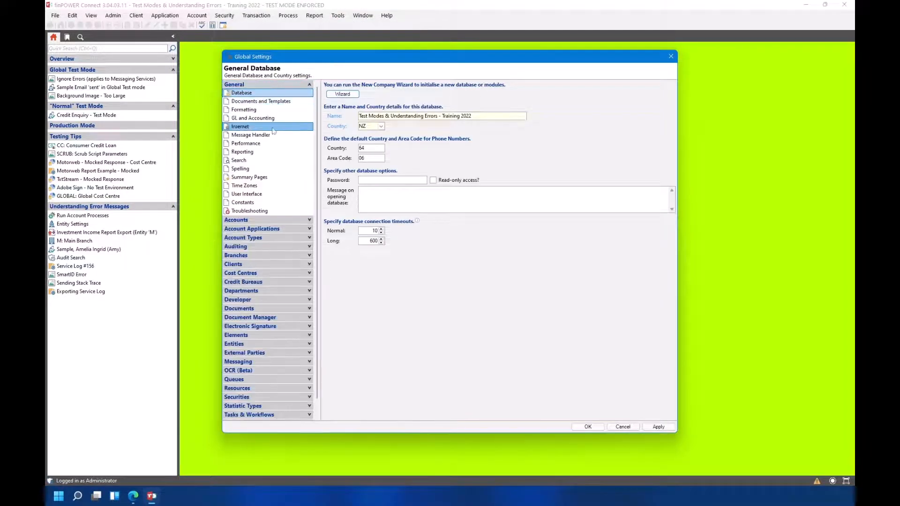
{"action": "left_click", "coordinate": [253, 194]}
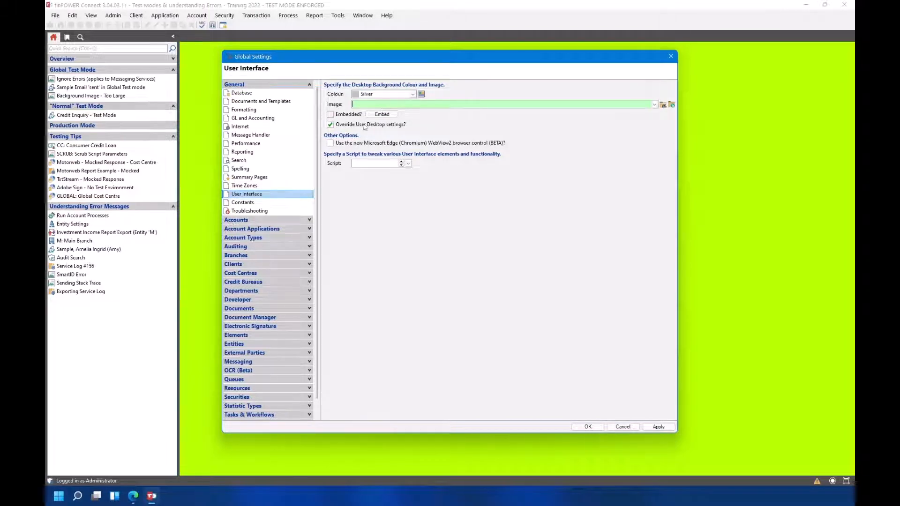
{"action": "left_click", "coordinate": [588, 426]}
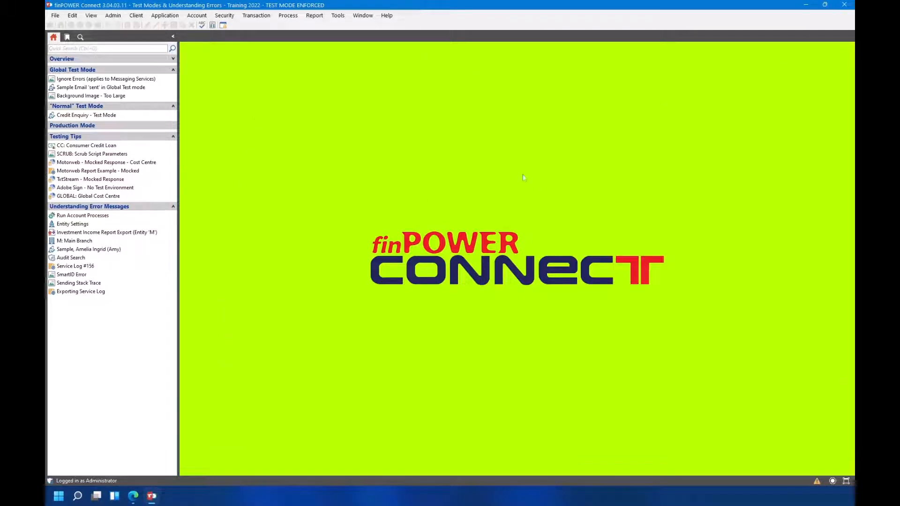
View the Background Image - Too Large example and collapse the Global Test Mode shortcut group.
{"action": "left_click", "coordinate": [120, 96]}
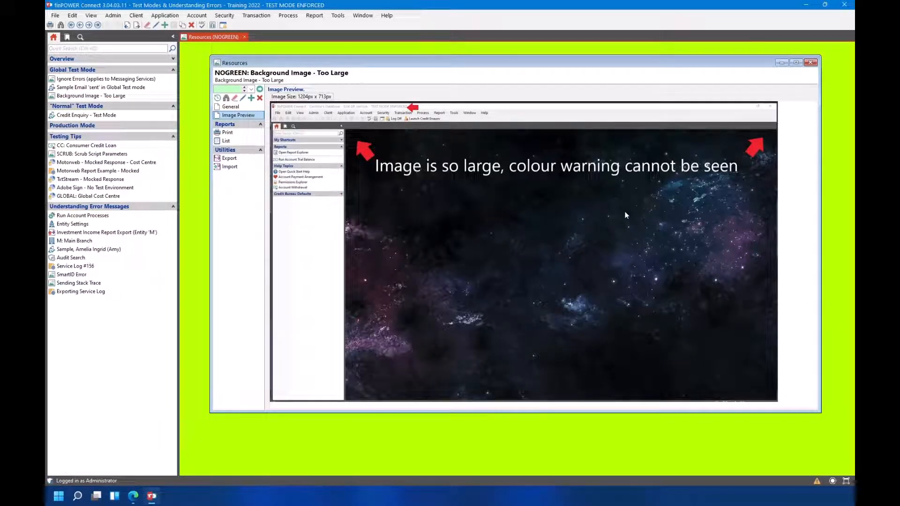
{"action": "left_click", "coordinate": [810, 62]}
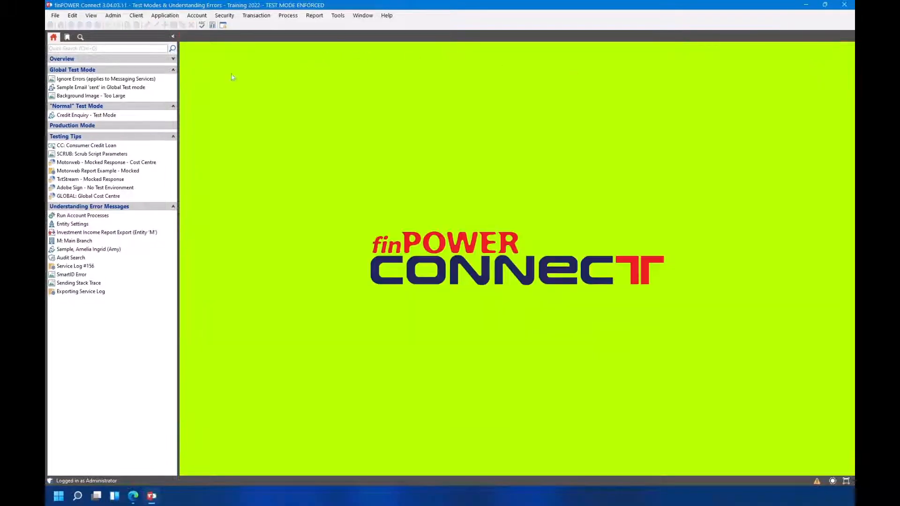
{"action": "left_click", "coordinate": [164, 70]}
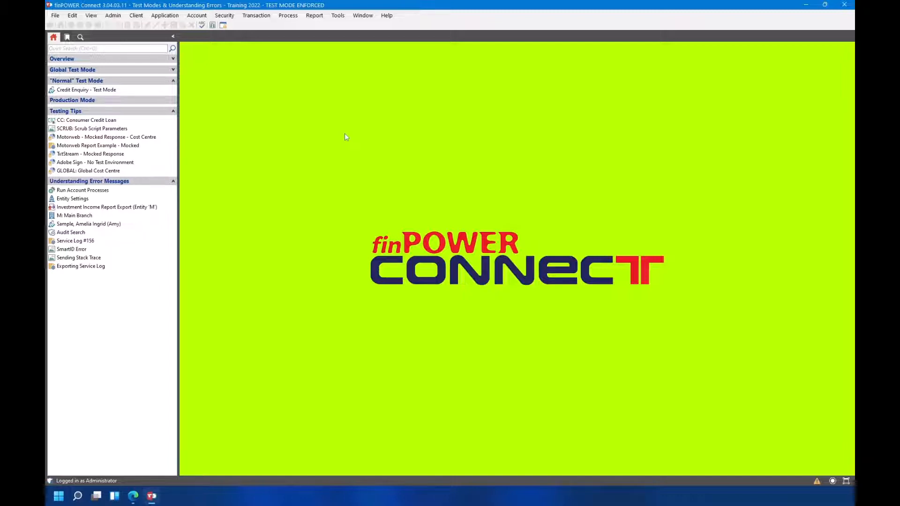
Set the global Cost Centres option to allow production mode based upon user preferences and save the settings.
{"action": "left_click", "coordinate": [337, 15]}
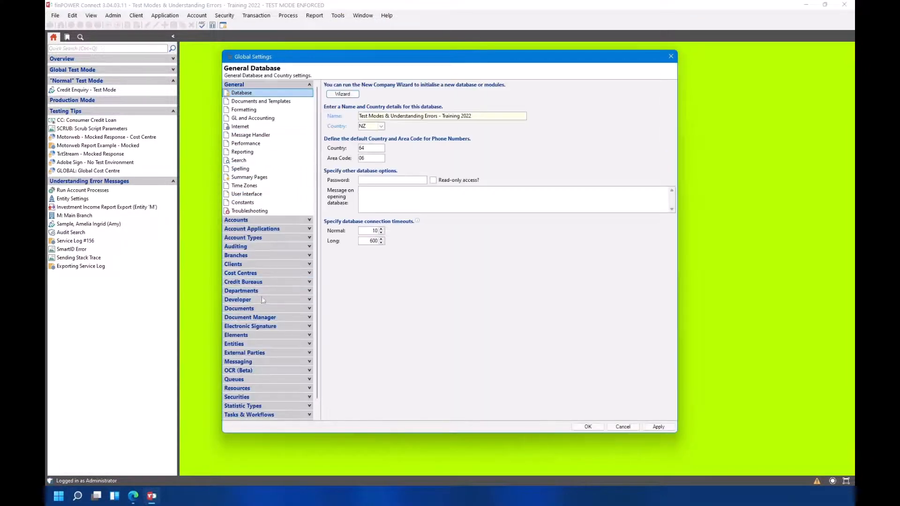
{"action": "left_click", "coordinate": [240, 272]}
{"action": "left_click", "coordinate": [330, 109]}
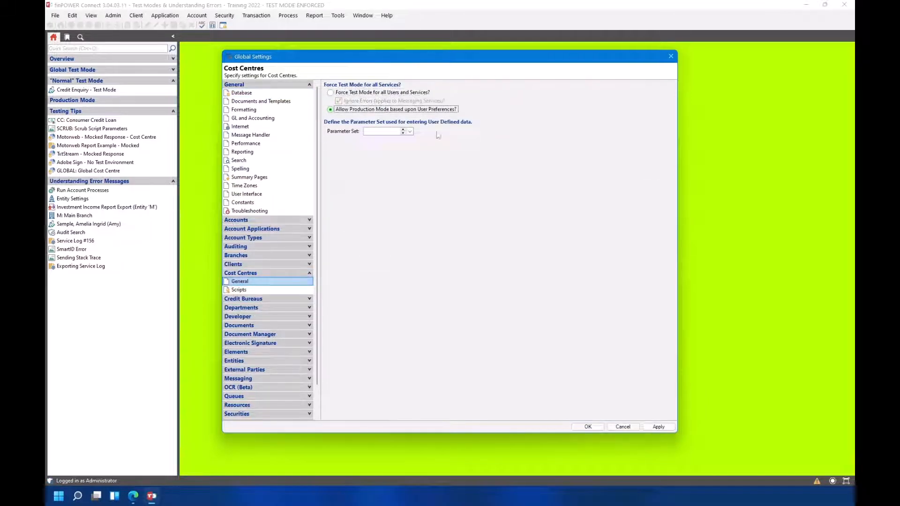
{"action": "left_click", "coordinate": [659, 426]}
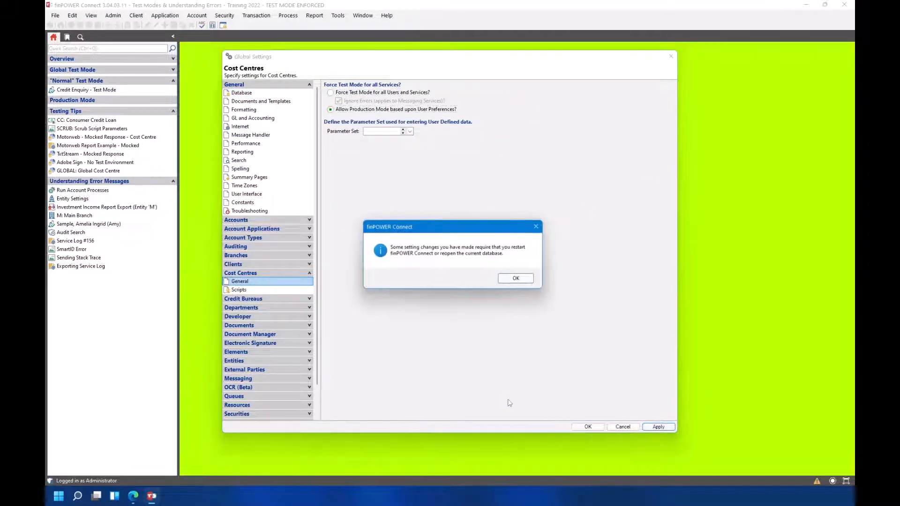
{"action": "left_click", "coordinate": [516, 279]}
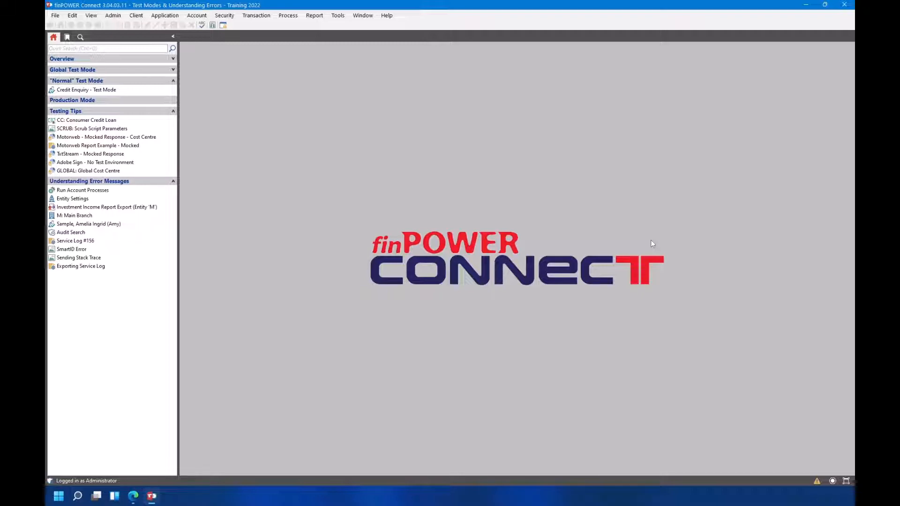
Review the test or production mode options for Cost Centres in the administrator's User Preferences.
{"action": "left_click", "coordinate": [337, 15]}
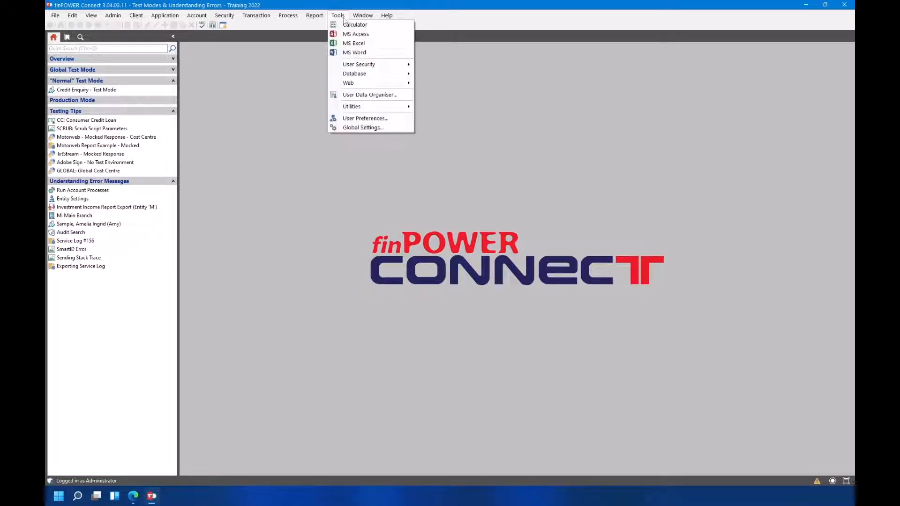
{"action": "left_click", "coordinate": [365, 119]}
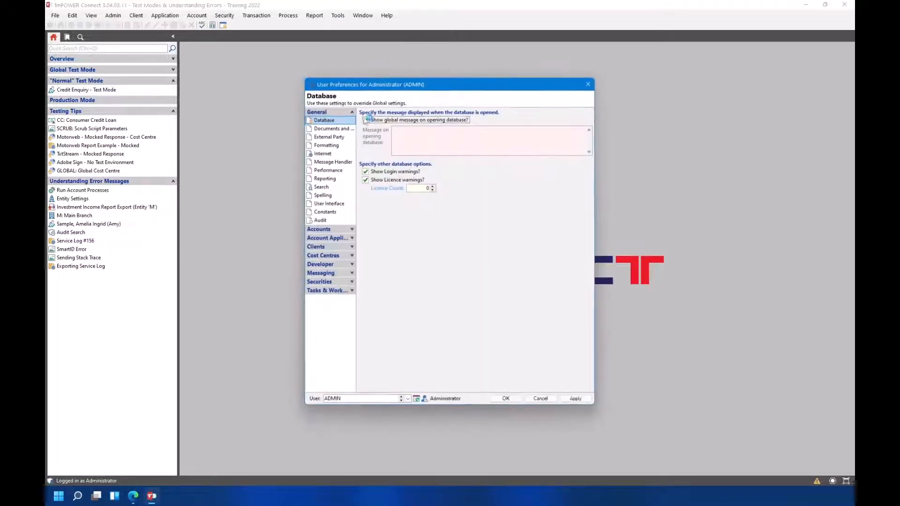
{"action": "left_click", "coordinate": [324, 247]}
{"action": "left_click", "coordinate": [322, 273]}
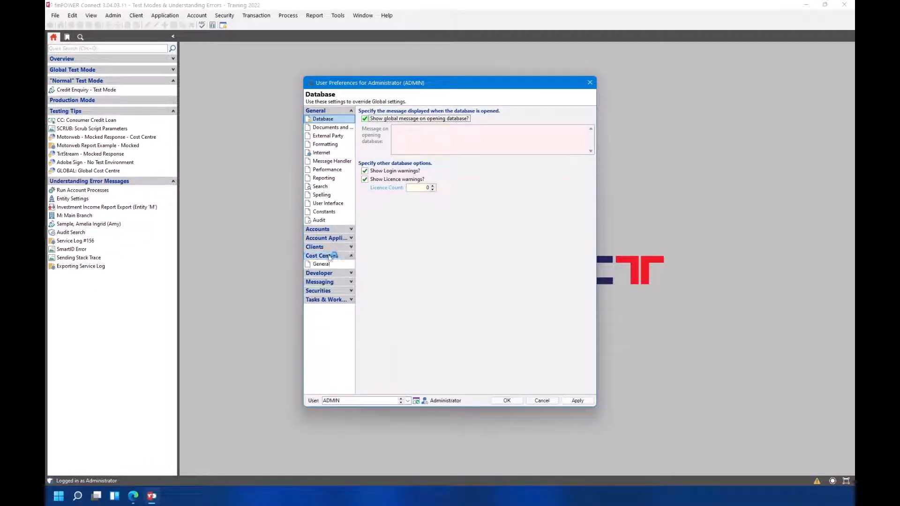
{"action": "left_click", "coordinate": [328, 264]}
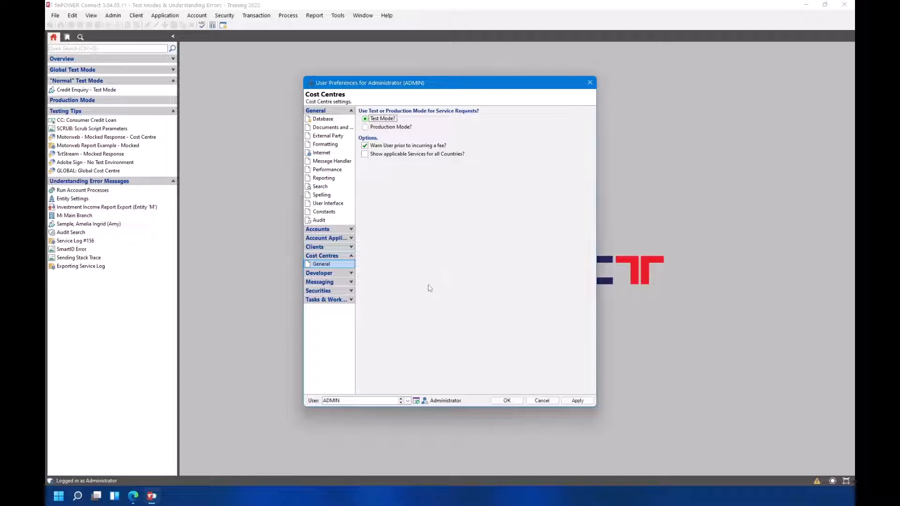
{"action": "left_click", "coordinate": [507, 401]}
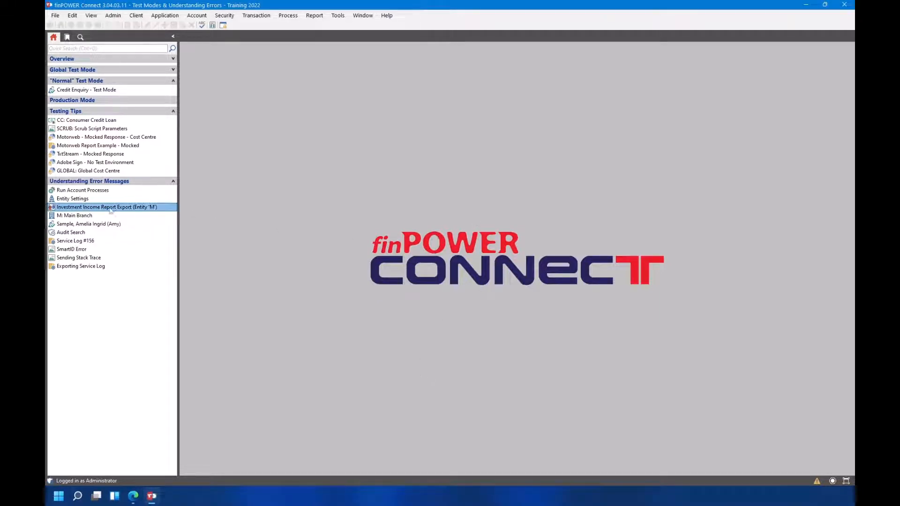
Open the test mode Credit Enquiry to view its client, service and product selections, and close it.
{"action": "left_click", "coordinate": [104, 90]}
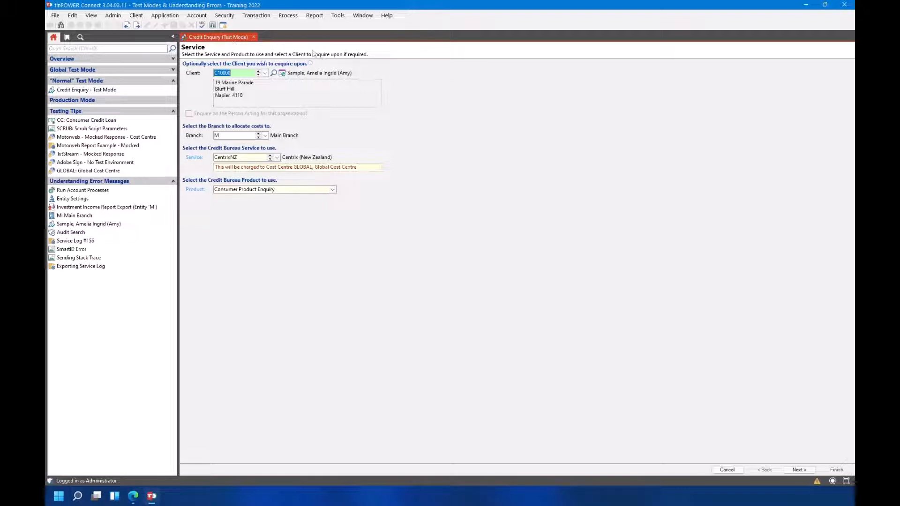
{"action": "left_click", "coordinate": [254, 37]}
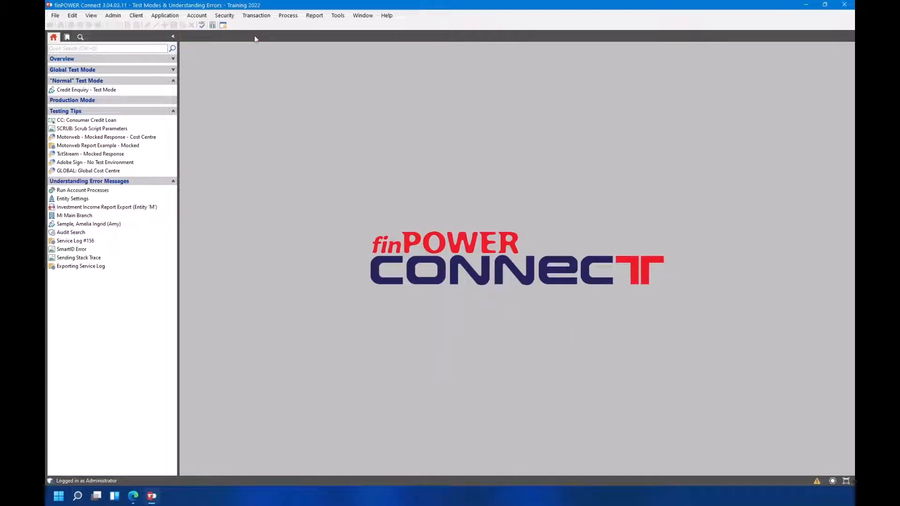
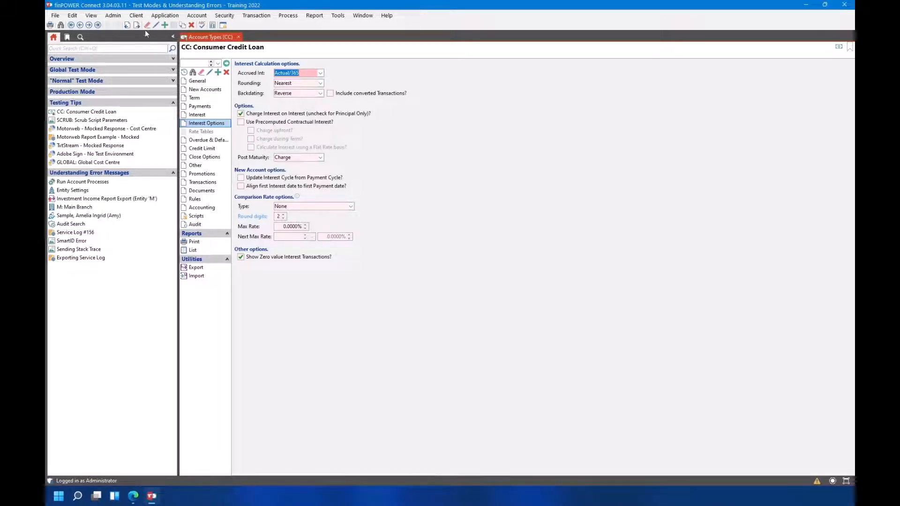
Duplicate the Consumer Credit Loan account type and save the copy with the code D.
{"action": "left_click", "coordinate": [182, 24]}
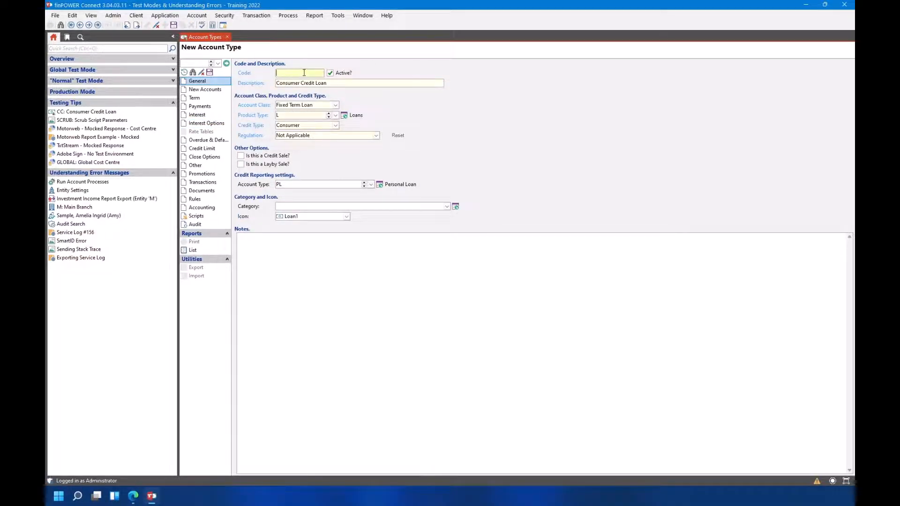
{"action": "type", "text": "c"}
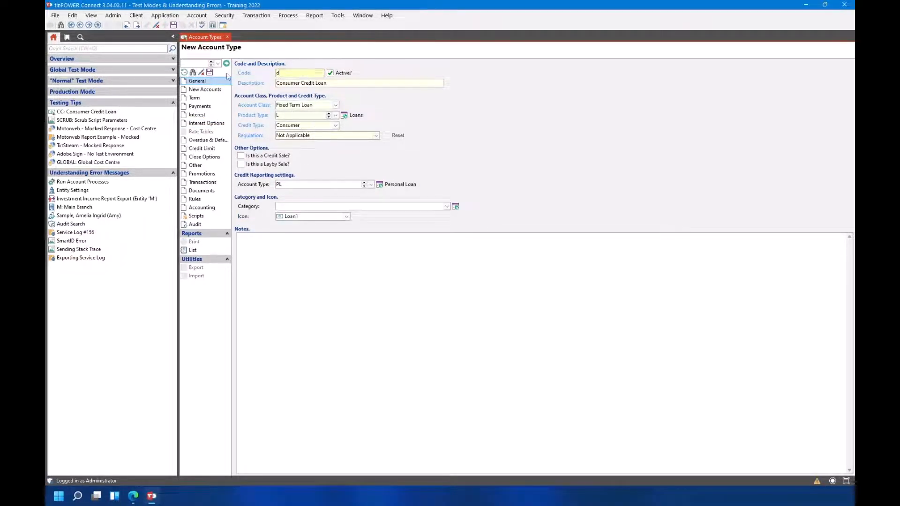
{"action": "left_click", "coordinate": [210, 72]}
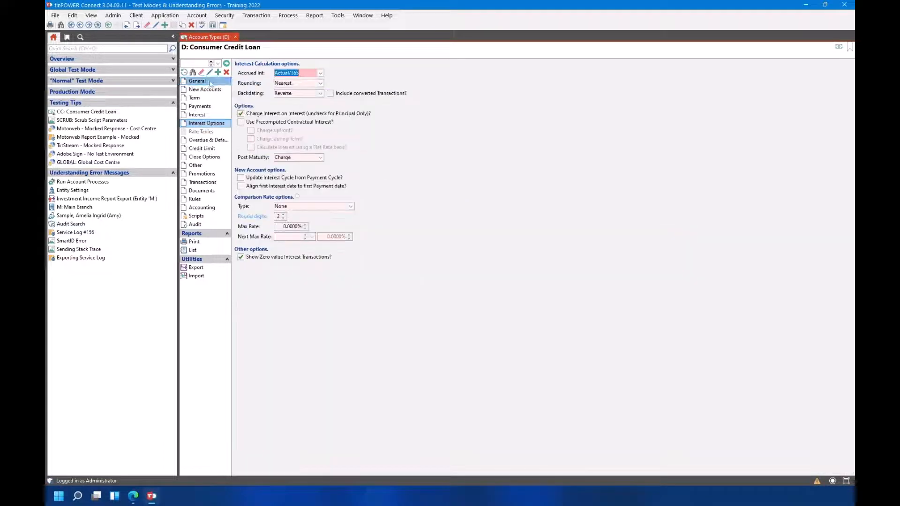
Try enabling precomputed contractual interest on the copied account type D, and close it without saving the change.
{"action": "left_click", "coordinate": [210, 72]}
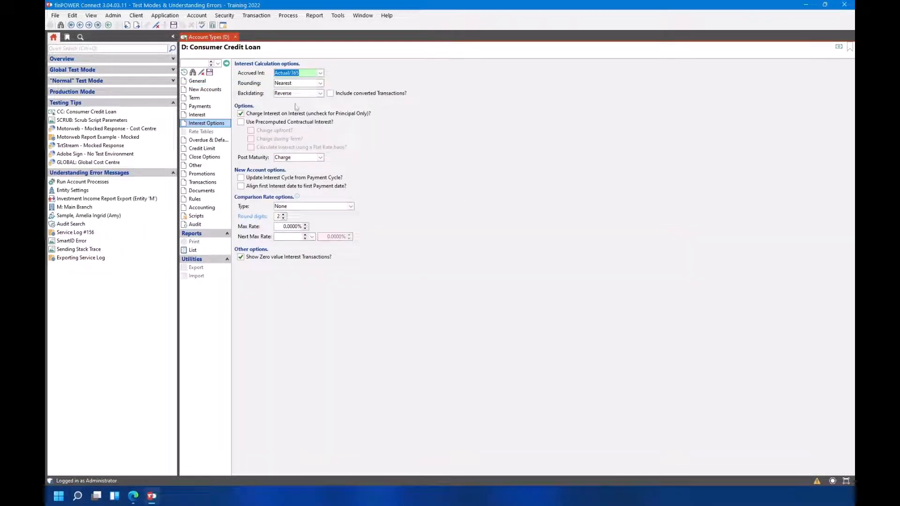
{"action": "left_click", "coordinate": [241, 123]}
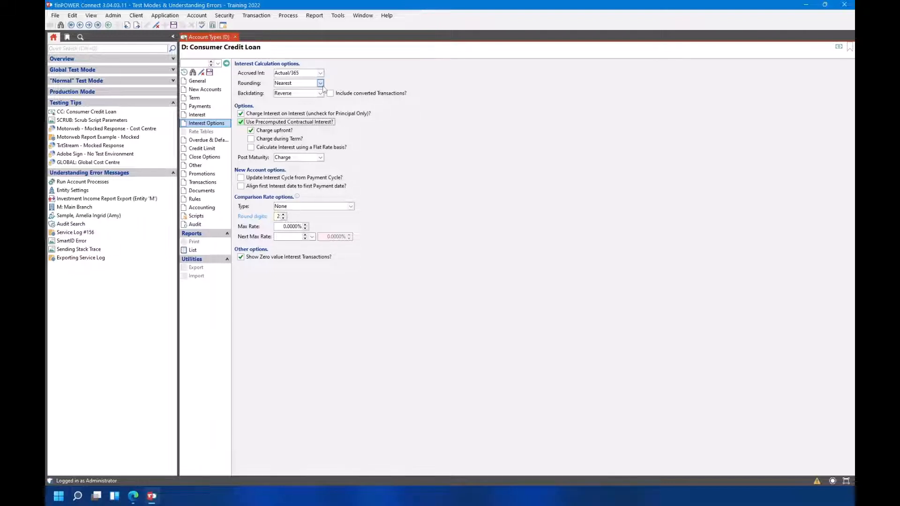
{"action": "left_click", "coordinate": [236, 37]}
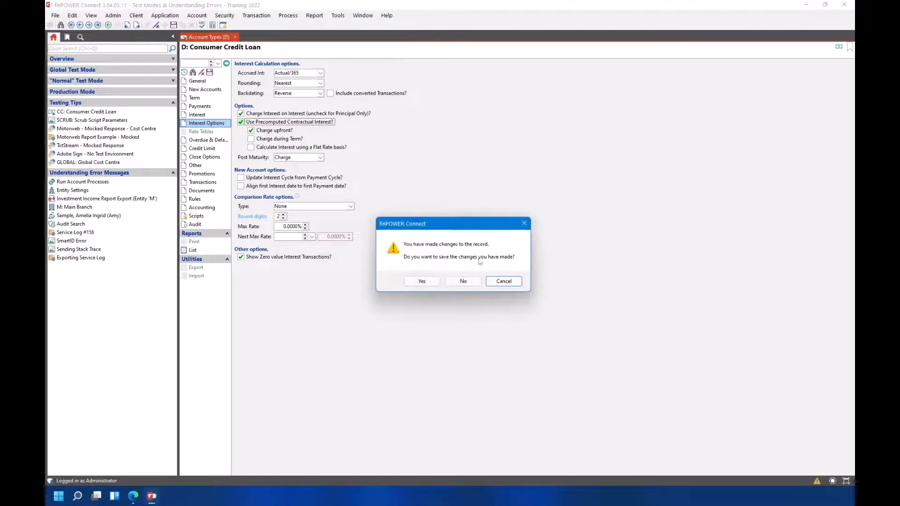
{"action": "left_click", "coordinate": [464, 281]}
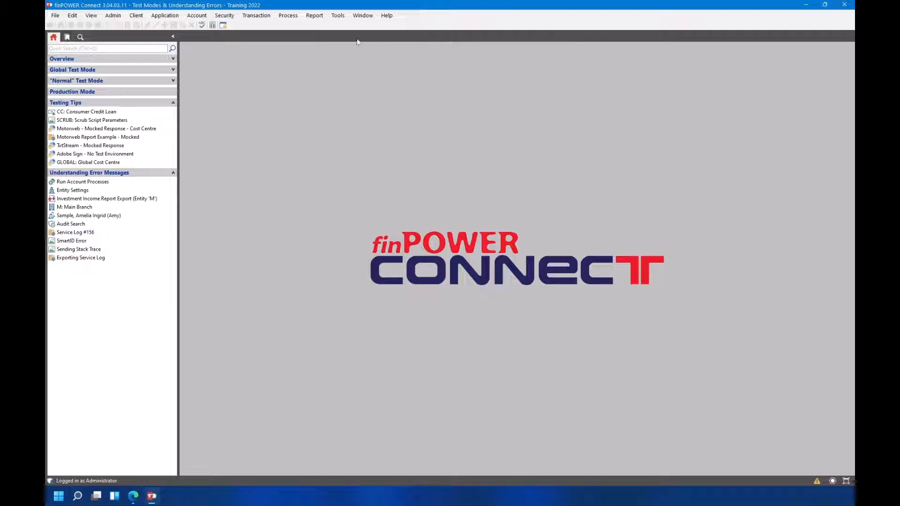
View the licence options of the current full licence in the licence information.
{"action": "left_click", "coordinate": [386, 16]}
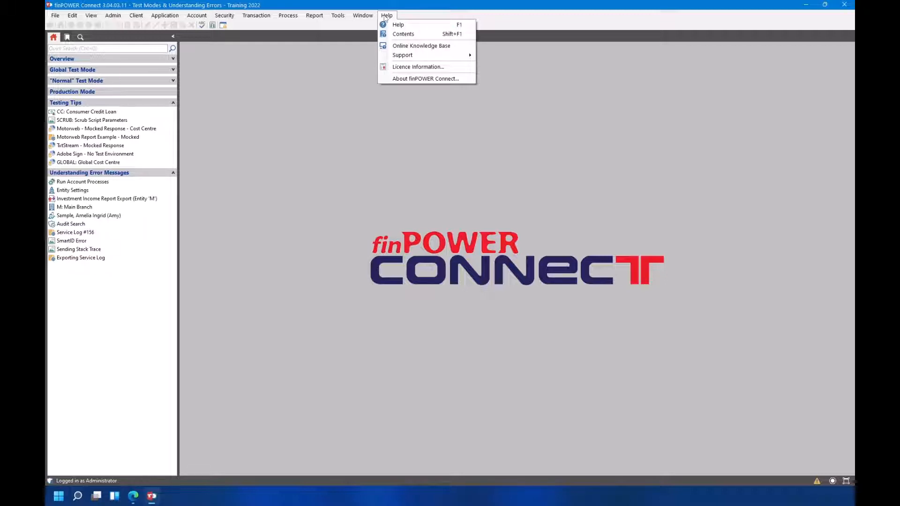
{"action": "left_click", "coordinate": [428, 70]}
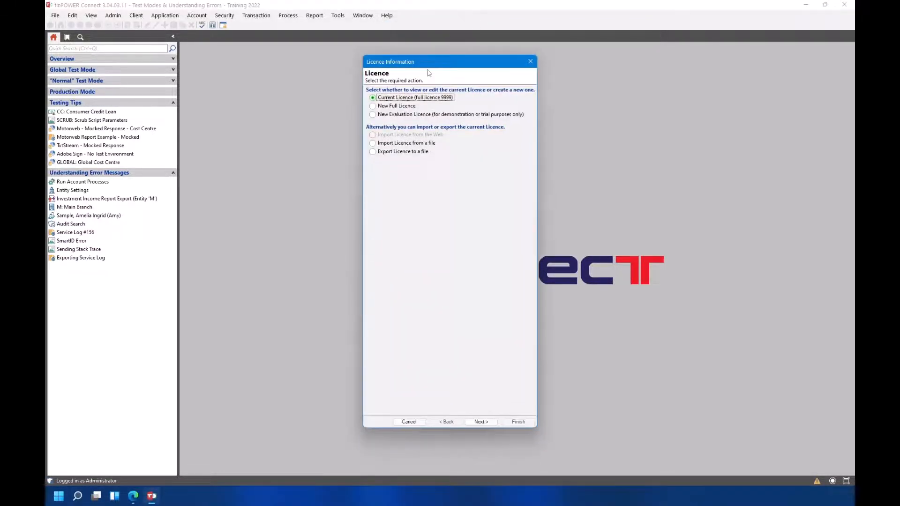
{"action": "left_click", "coordinate": [481, 422]}
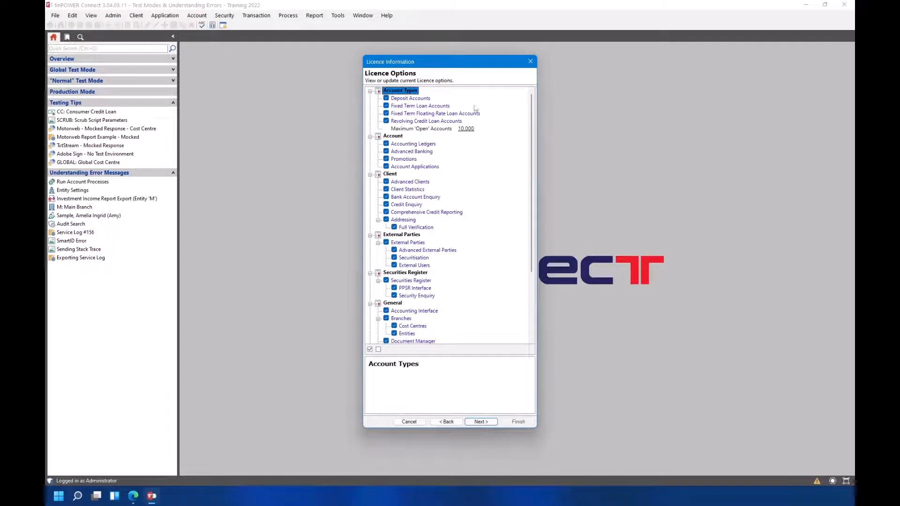
{"action": "left_click", "coordinate": [450, 423]}
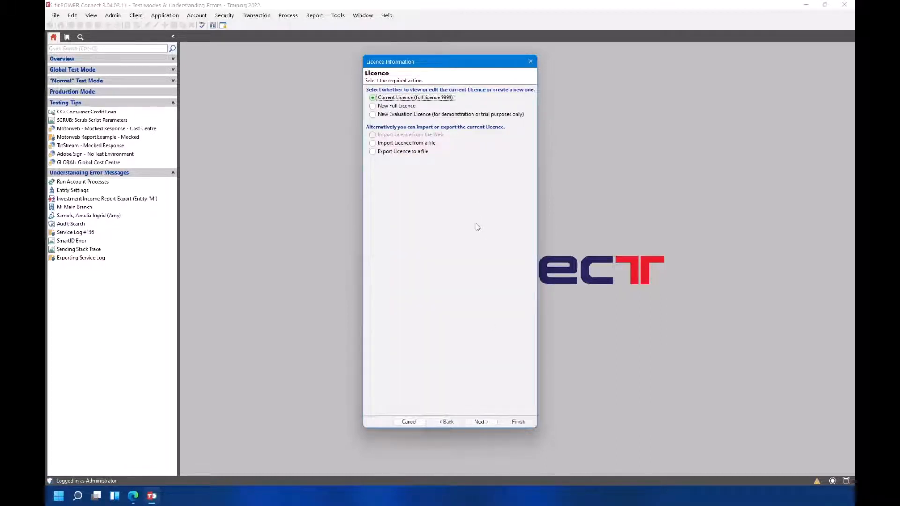
View the page for importing a licence from a file, and cancel without importing.
{"action": "left_click", "coordinate": [373, 144]}
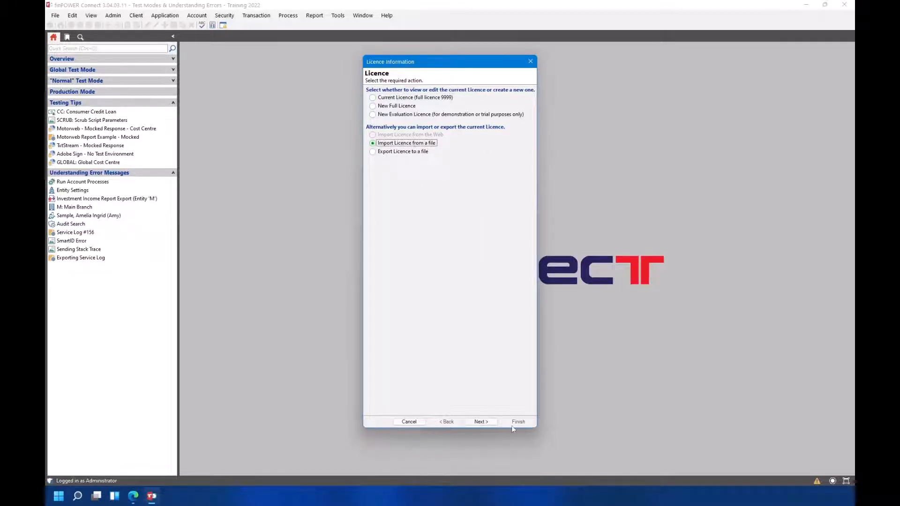
{"action": "left_click", "coordinate": [481, 422]}
{"action": "left_click", "coordinate": [489, 294]}
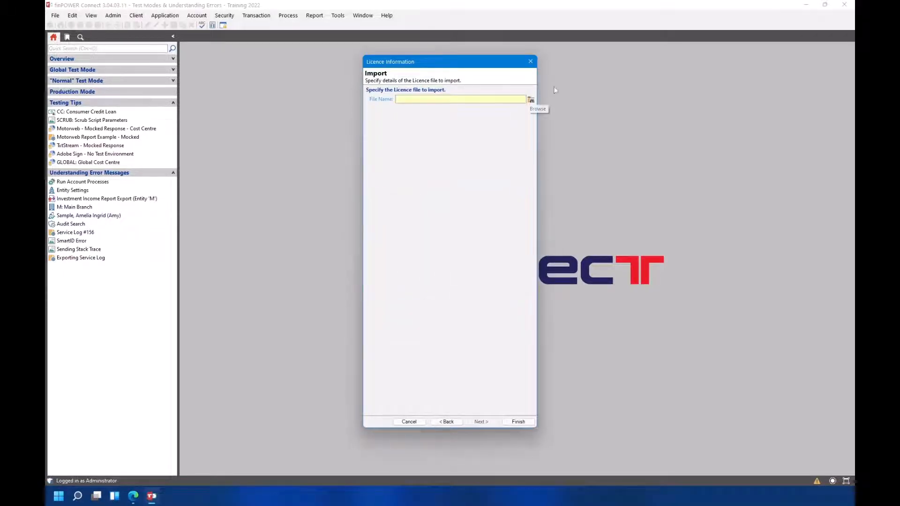
{"action": "left_click", "coordinate": [409, 421]}
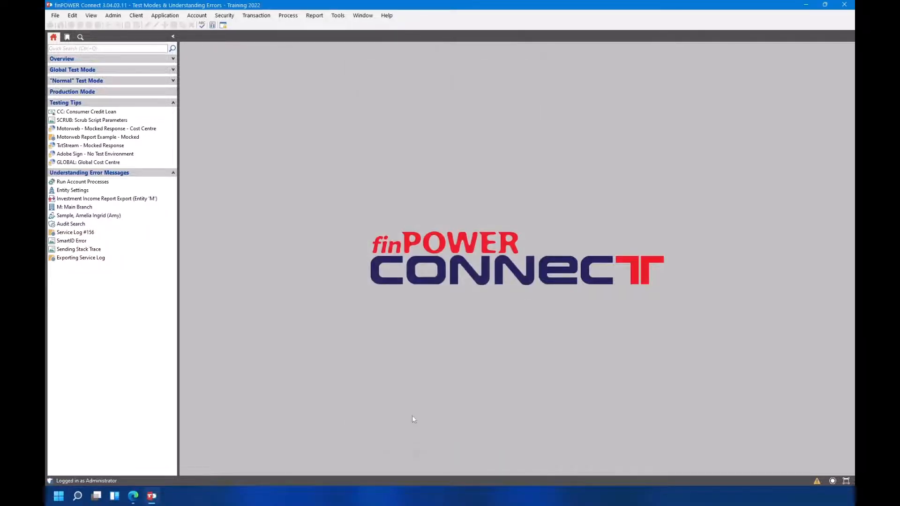
Open the GLOBAL cost centre, view its APLYiD test credentials, and close the cost centre.
{"action": "left_click", "coordinate": [119, 16]}
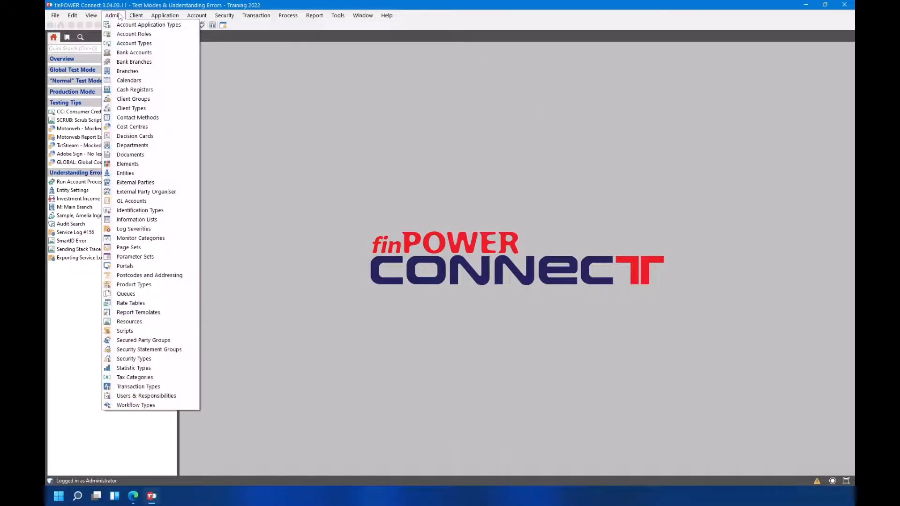
{"action": "left_click", "coordinate": [308, 124]}
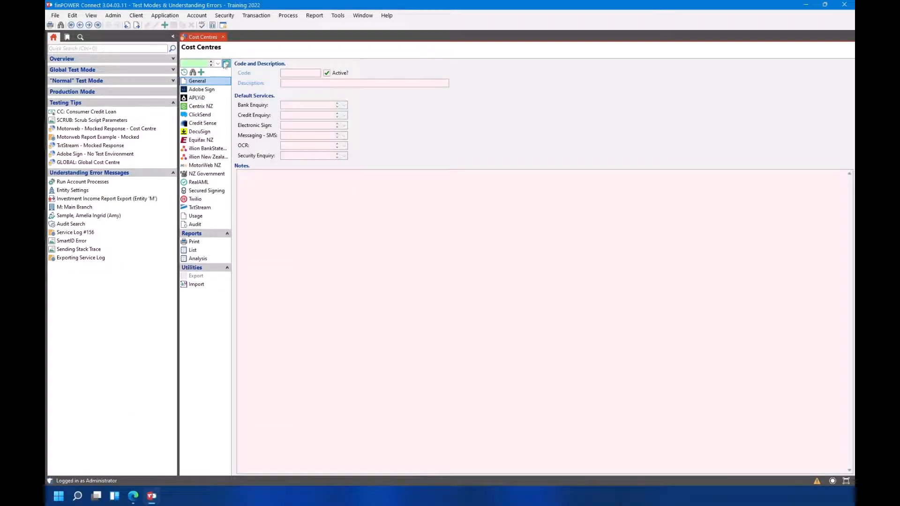
{"action": "left_click", "coordinate": [218, 63]}
{"action": "left_click", "coordinate": [220, 83]}
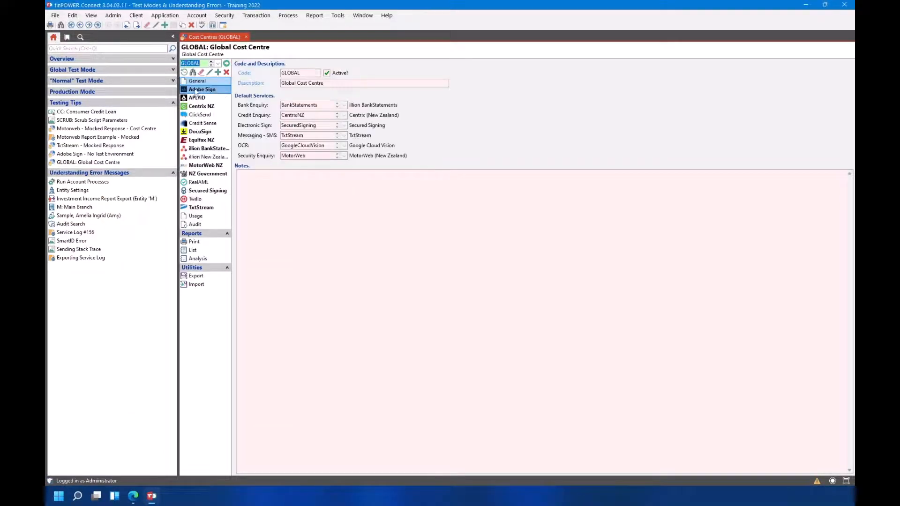
{"action": "left_click", "coordinate": [220, 96]}
{"action": "left_click", "coordinate": [289, 470]}
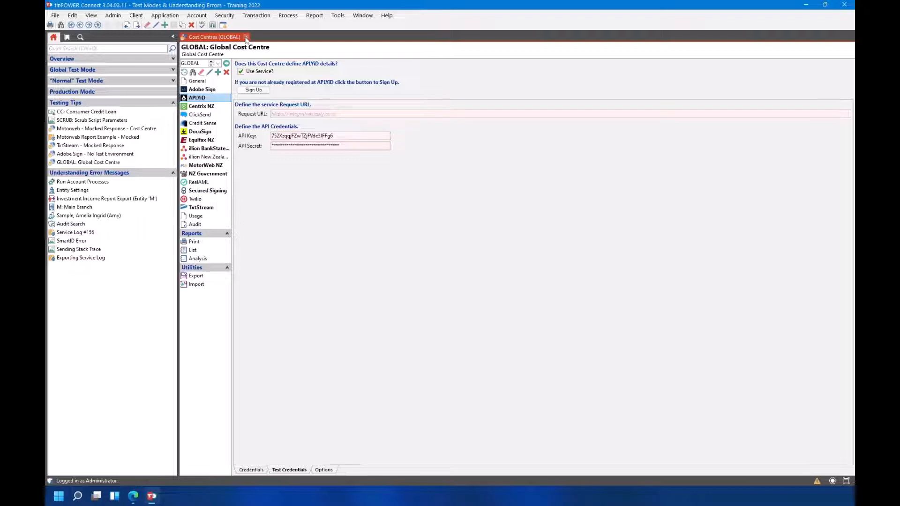
{"action": "left_click", "coordinate": [245, 37]}
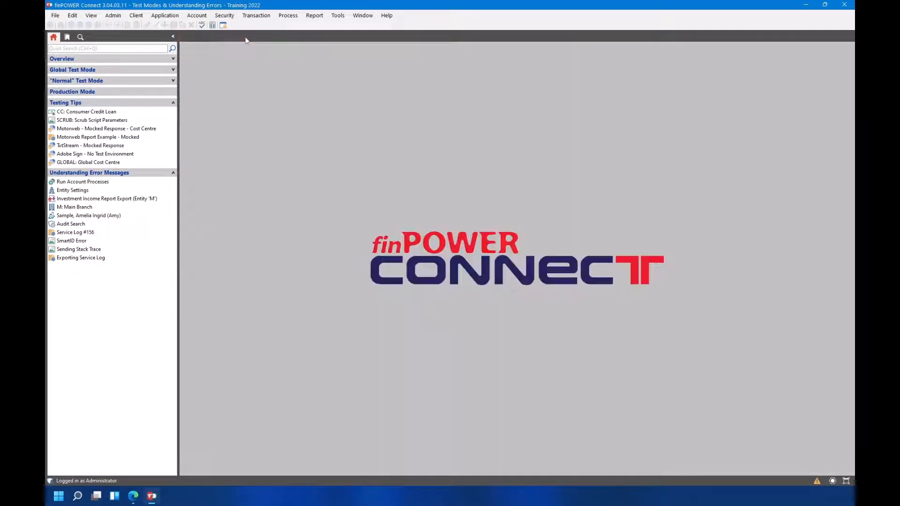
View the MotorWeb NZ test credentials page of the GLOBAL cost centre and open the mocked Motorweb report example.
{"action": "left_click", "coordinate": [132, 121]}
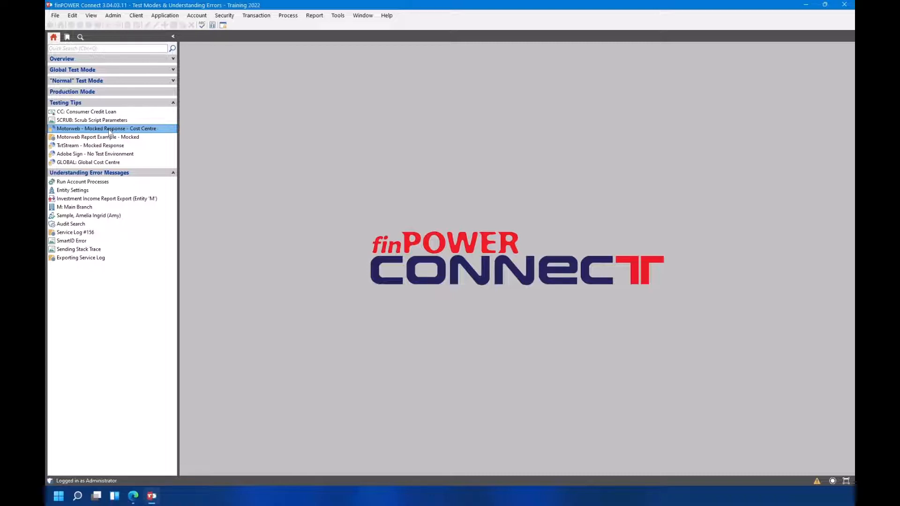
{"action": "left_click", "coordinate": [109, 129]}
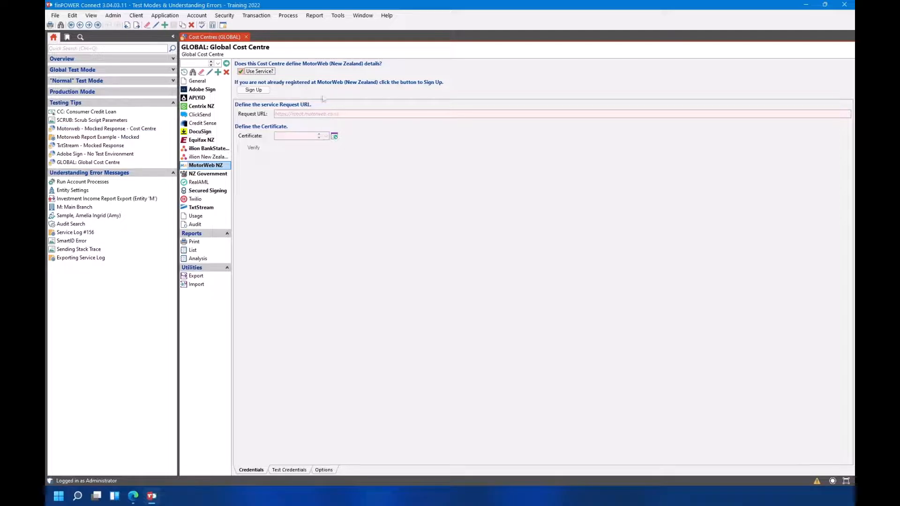
{"action": "left_click", "coordinate": [290, 470]}
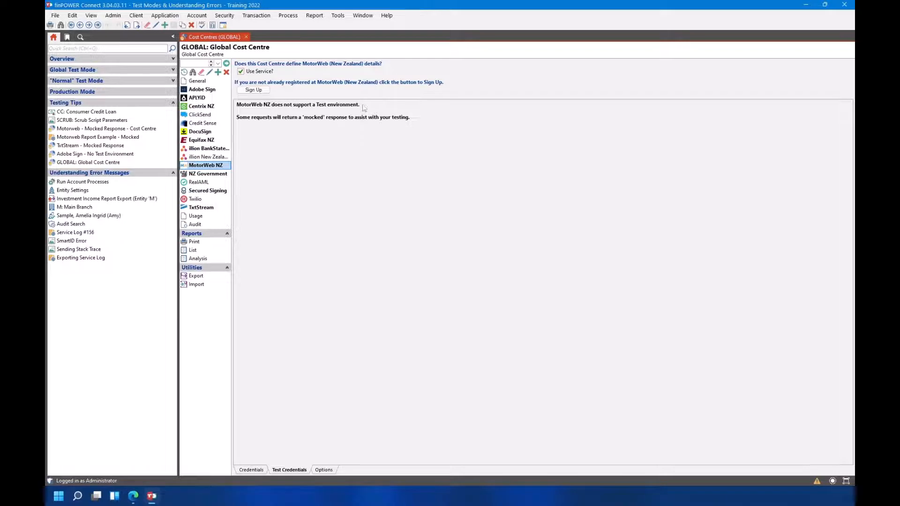
{"action": "left_click", "coordinate": [137, 138]}
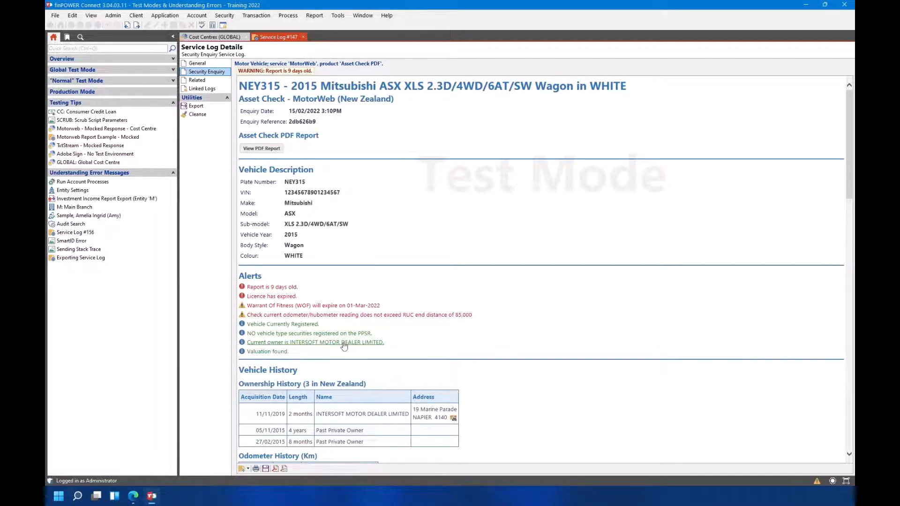
Return to the GLOBAL cost centre and review the TxtStream test mode options and the Adobe Sign credentials.
{"action": "left_click", "coordinate": [211, 38]}
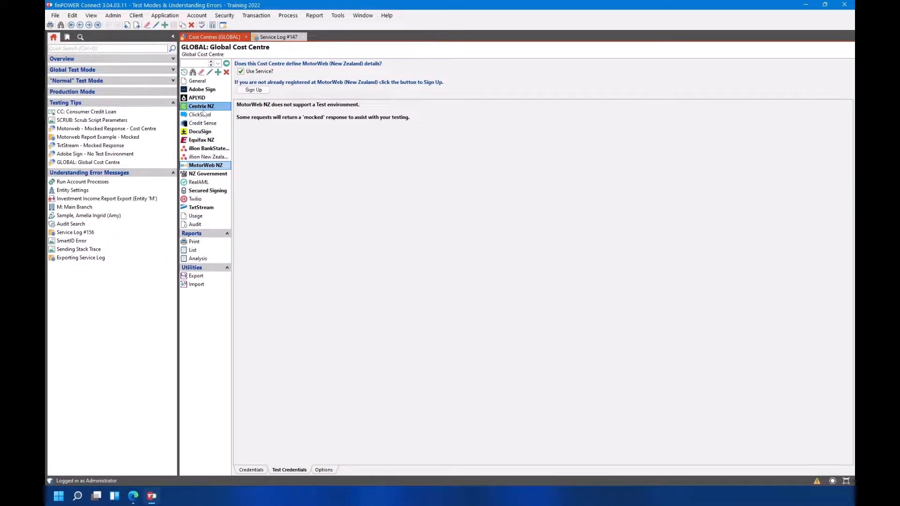
{"action": "left_click", "coordinate": [206, 209]}
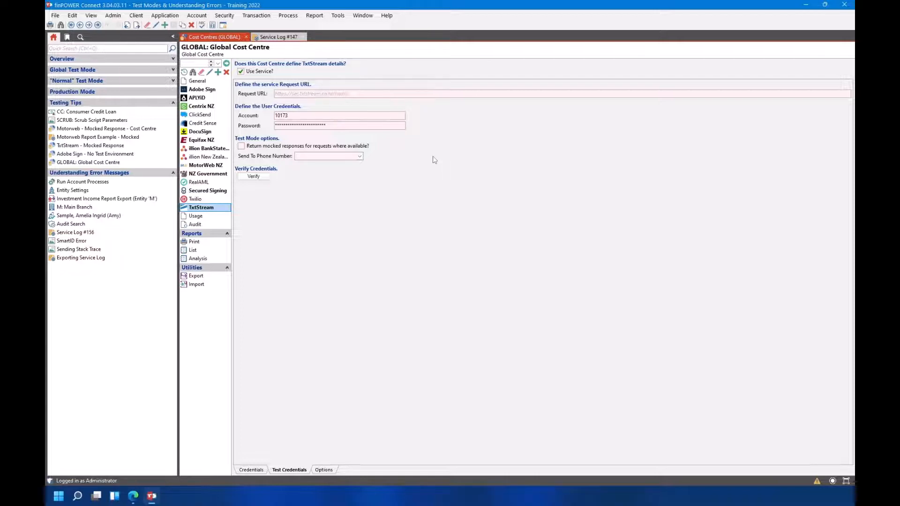
{"action": "left_click", "coordinate": [202, 90]}
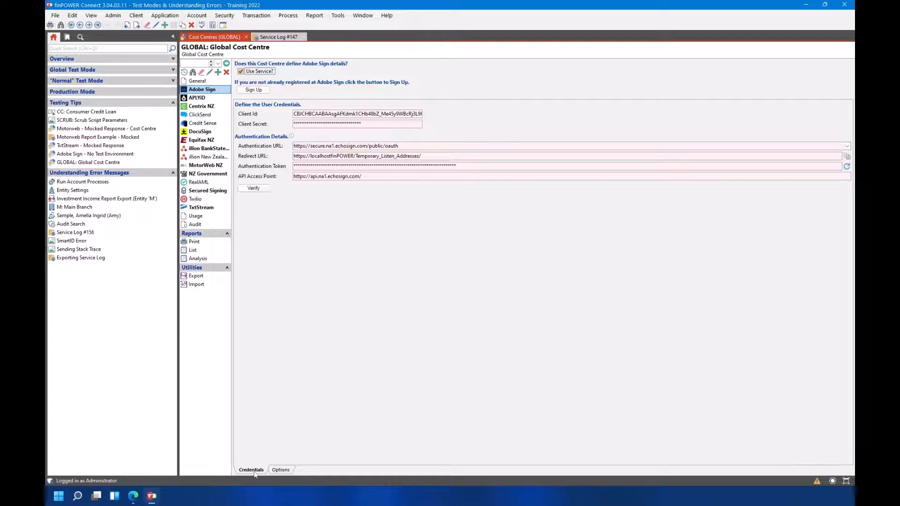
Compare the APLYiD production and test credentials pages, and close the cost centre and the service log.
{"action": "left_click", "coordinate": [197, 97]}
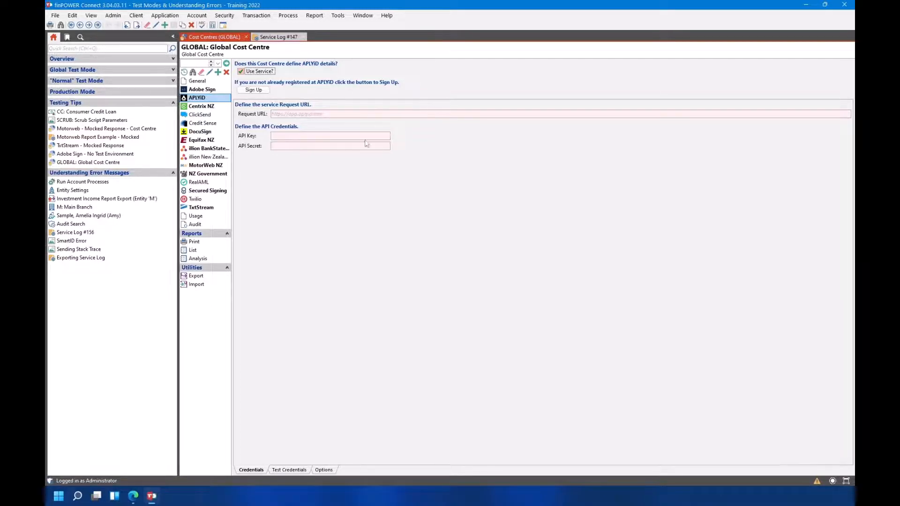
{"action": "left_click", "coordinate": [295, 471]}
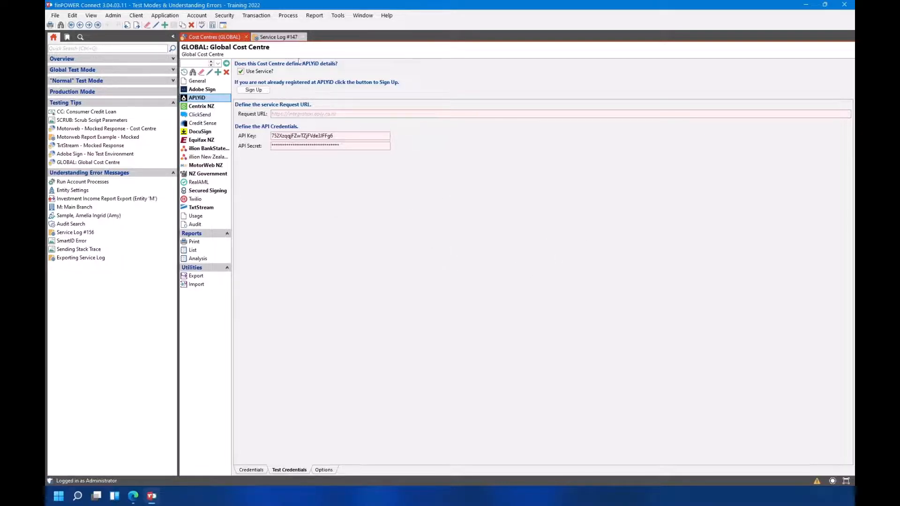
{"action": "left_click", "coordinate": [246, 37]}
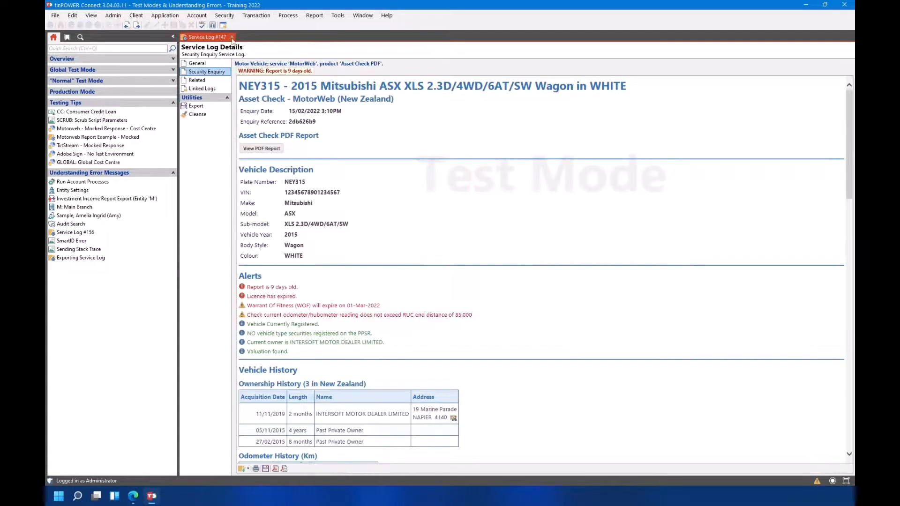
{"action": "left_click", "coordinate": [231, 37]}
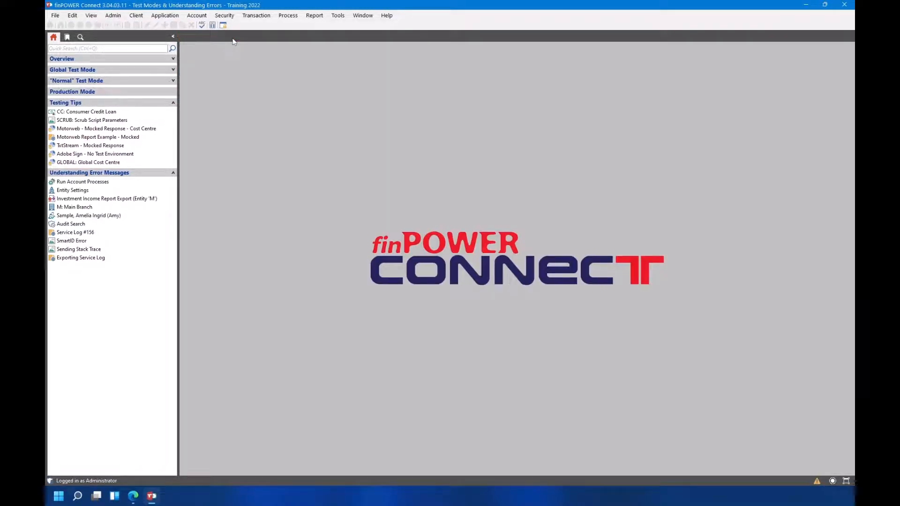
Open Run Account Processes and set Maturing Deposits for deposit accounts to process to 28/04/2022.
{"action": "left_click", "coordinate": [148, 102]}
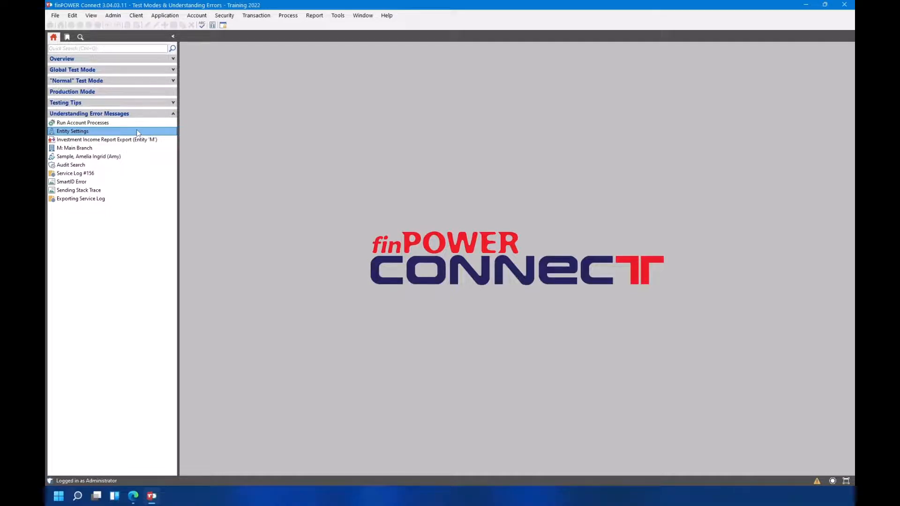
{"action": "left_click", "coordinate": [132, 123]}
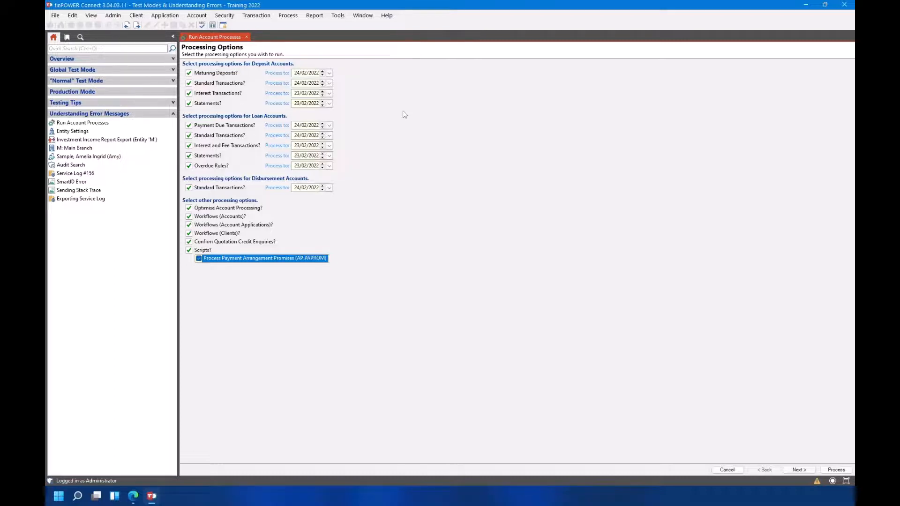
{"action": "left_click", "coordinate": [329, 73]}
{"action": "left_click", "coordinate": [359, 85]}
{"action": "left_click", "coordinate": [358, 85]}
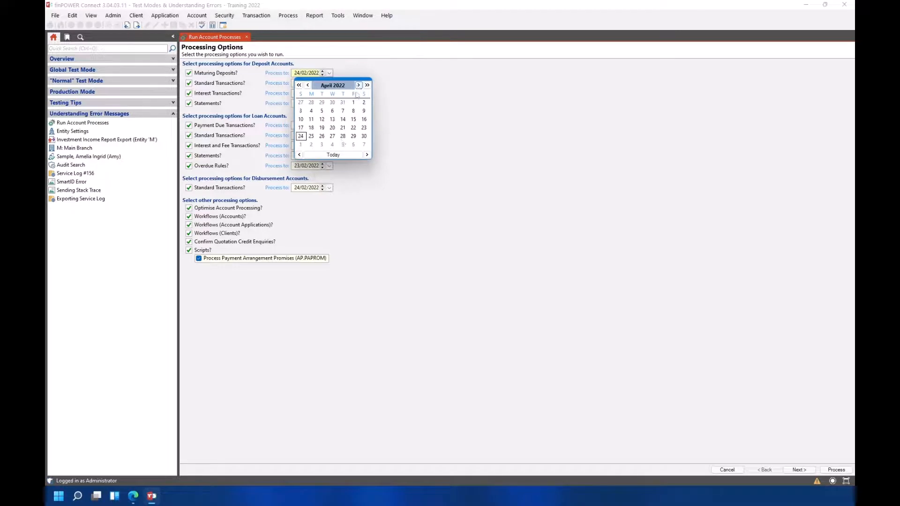
{"action": "left_click", "coordinate": [343, 136]}
Set the deposit accounts' Standard Transactions and the loan accounts' Payment Due Transactions to process to 24/03/2022.
{"action": "left_click", "coordinate": [329, 83]}
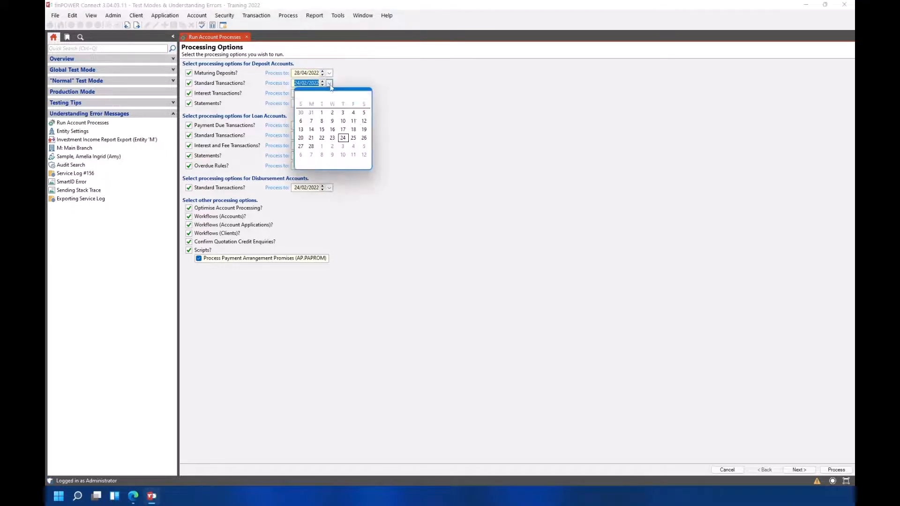
{"action": "left_click", "coordinate": [344, 138]}
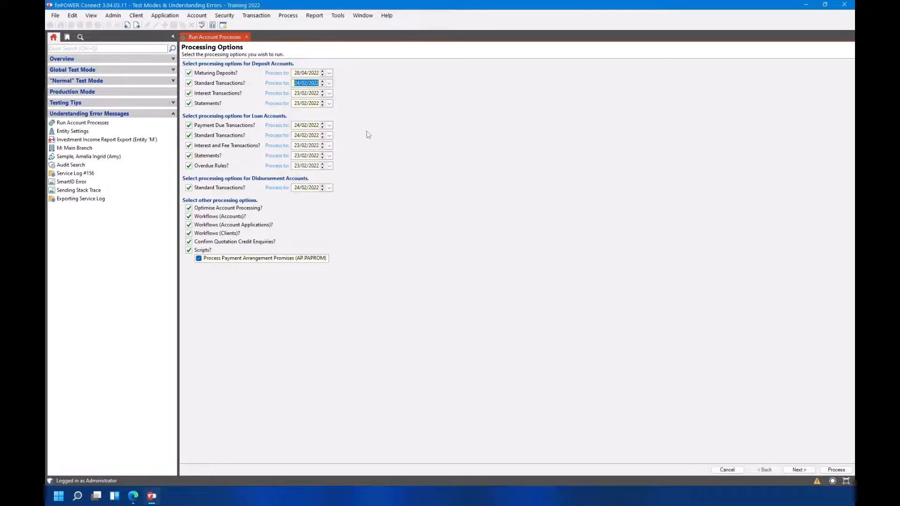
{"action": "left_click", "coordinate": [329, 83]}
{"action": "left_click", "coordinate": [359, 95]}
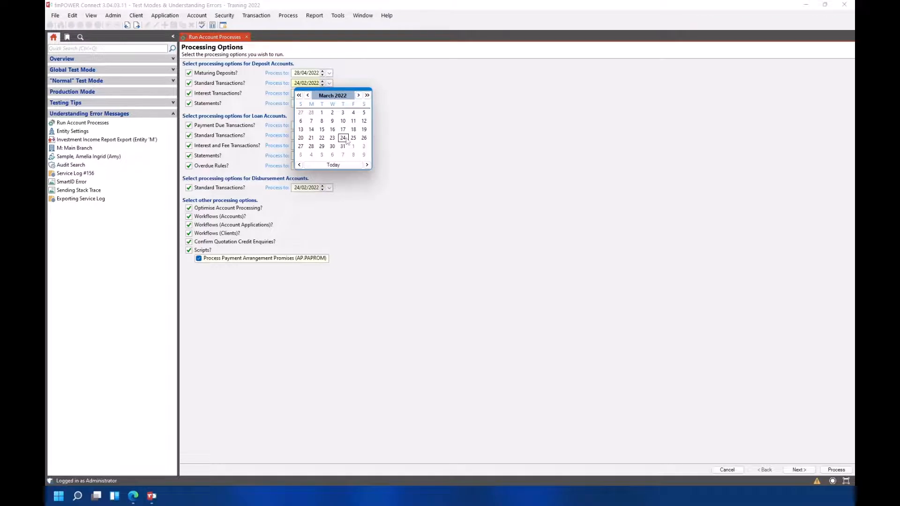
{"action": "left_click", "coordinate": [343, 138]}
{"action": "left_click", "coordinate": [329, 125]}
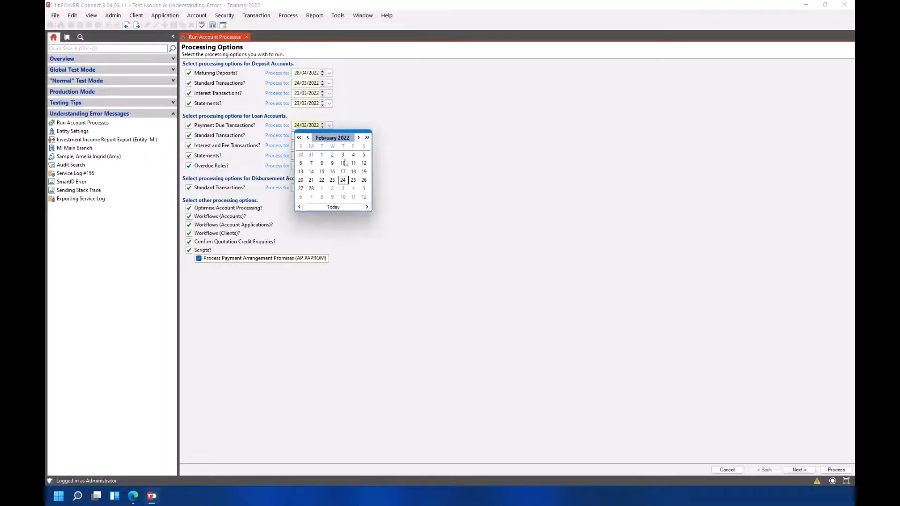
{"action": "left_click", "coordinate": [358, 138]}
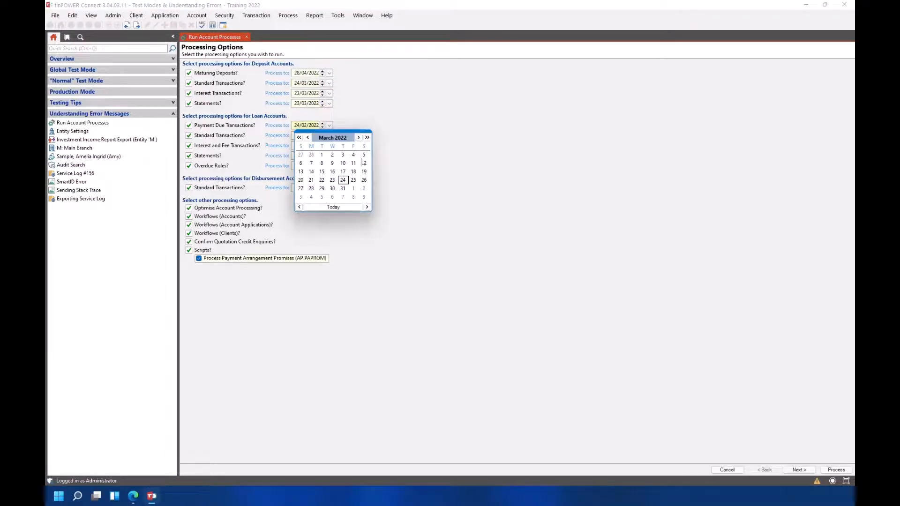
{"action": "left_click", "coordinate": [343, 180]}
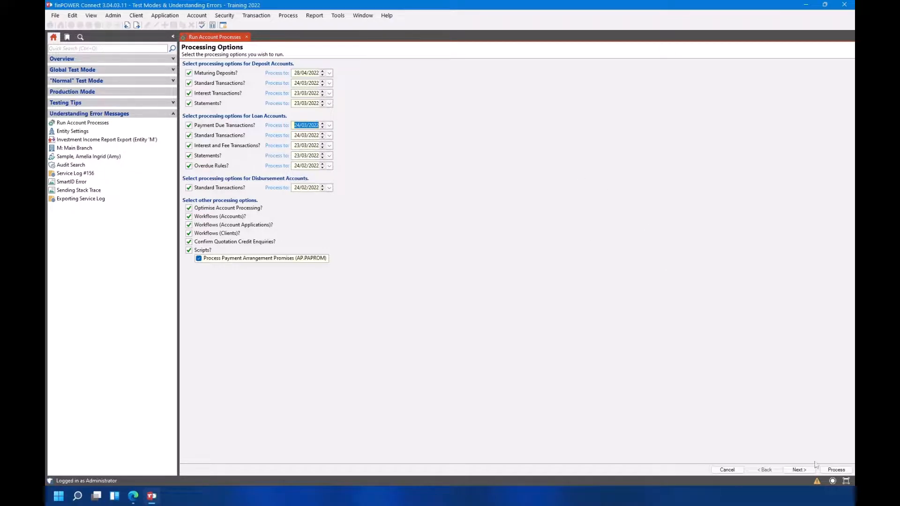
Run the selected account processes without any filters and open the list of processing errors.
{"action": "left_click", "coordinate": [799, 470]}
{"action": "left_click", "coordinate": [821, 472]}
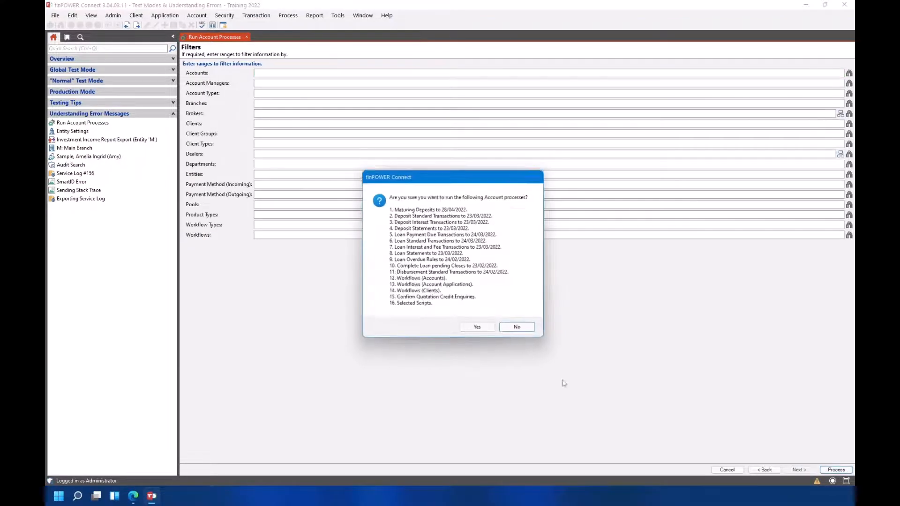
{"action": "left_click", "coordinate": [479, 328]}
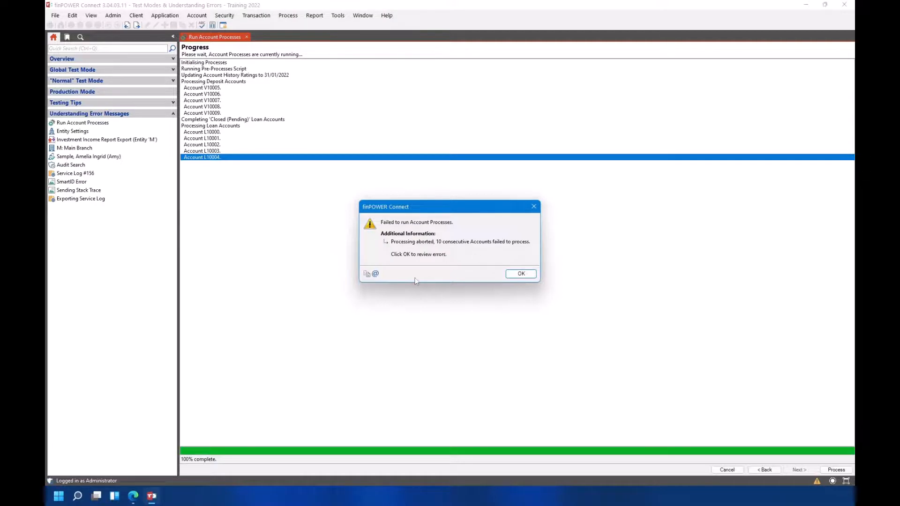
{"action": "left_click", "coordinate": [519, 275]}
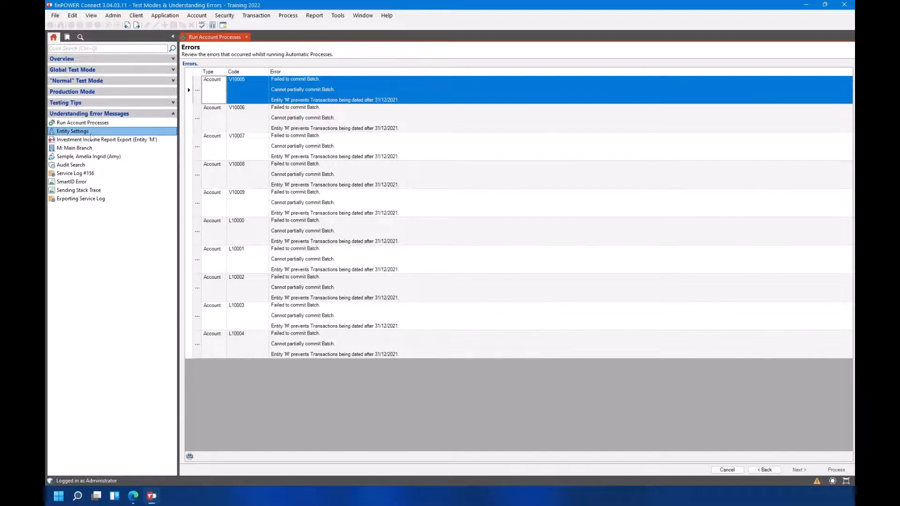
Open the account settings of entity M for editing and set the valid account opening End Date to 31/12/2022.
{"action": "left_click", "coordinate": [90, 132]}
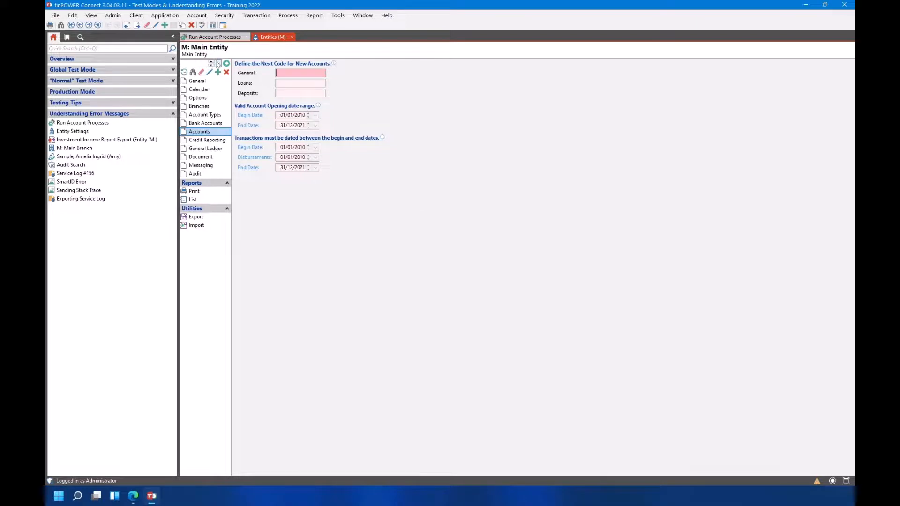
{"action": "left_click", "coordinate": [218, 63]}
{"action": "left_click", "coordinate": [226, 84]}
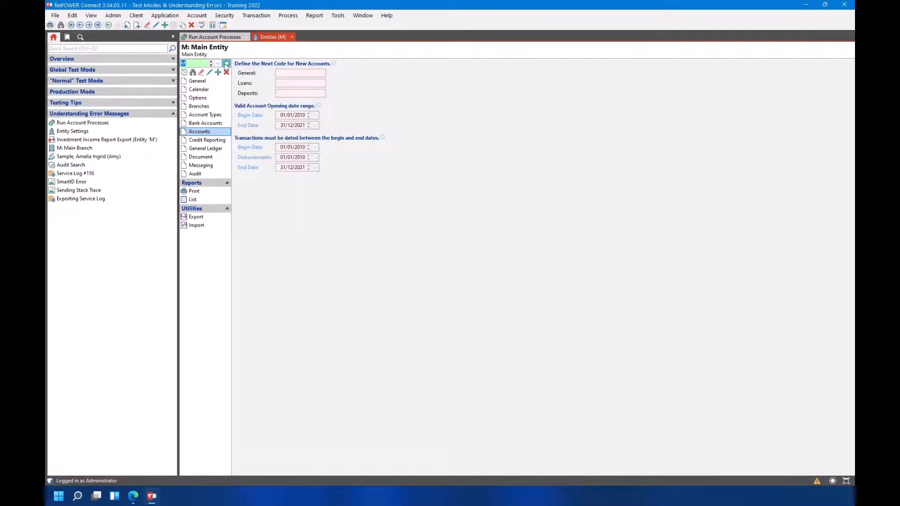
{"action": "left_click", "coordinate": [210, 72]}
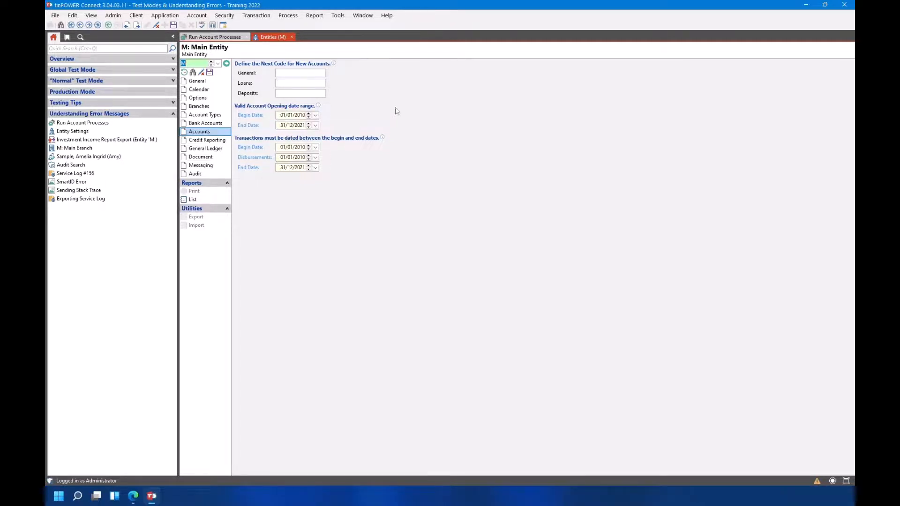
{"action": "left_click", "coordinate": [315, 125]}
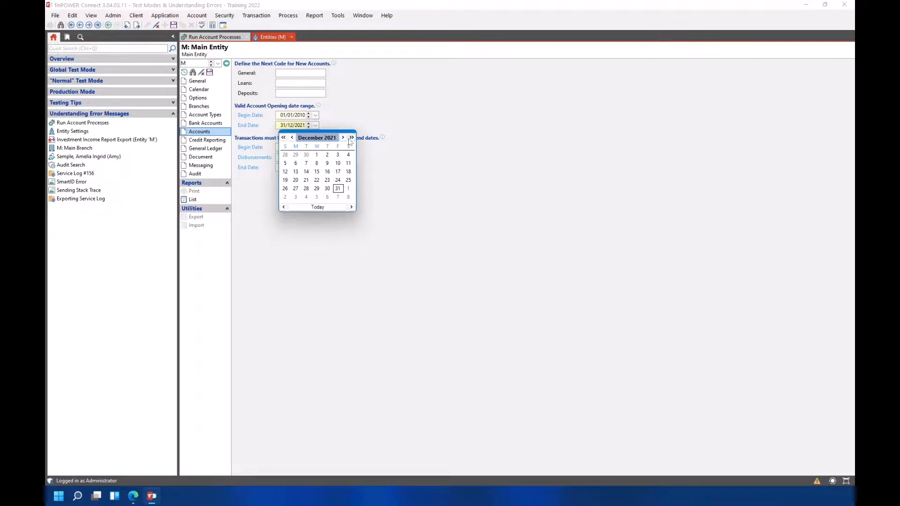
{"action": "left_click", "coordinate": [352, 137]}
{"action": "left_click", "coordinate": [349, 188]}
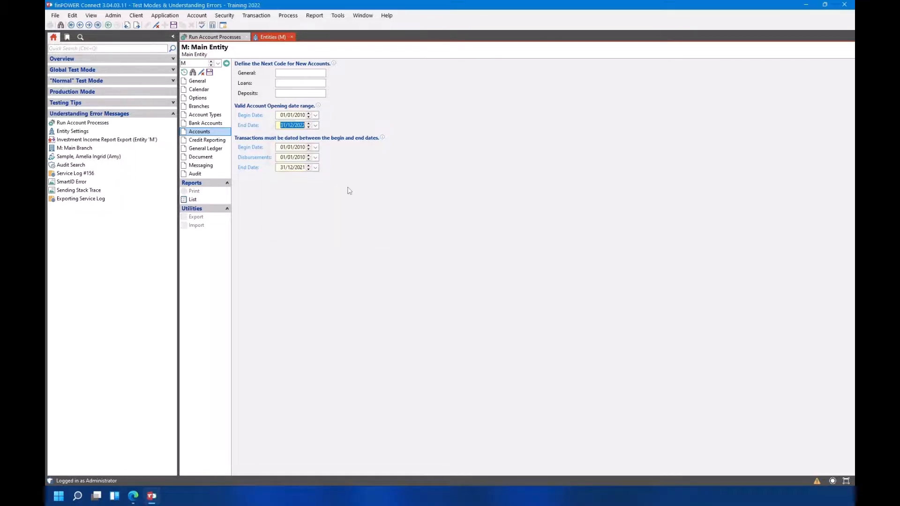
Set the transaction date range's End Date to 31/12/2022 and save the entity.
{"action": "left_click", "coordinate": [315, 167]}
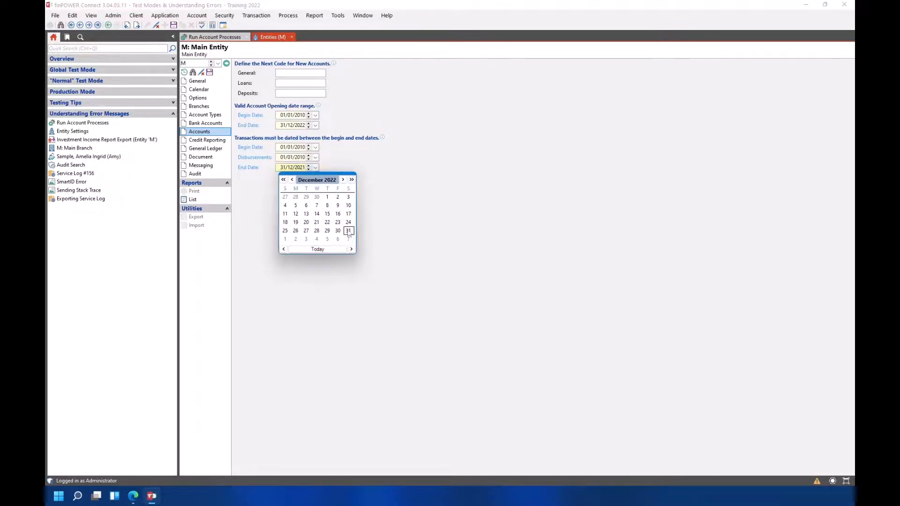
{"action": "left_click", "coordinate": [350, 232]}
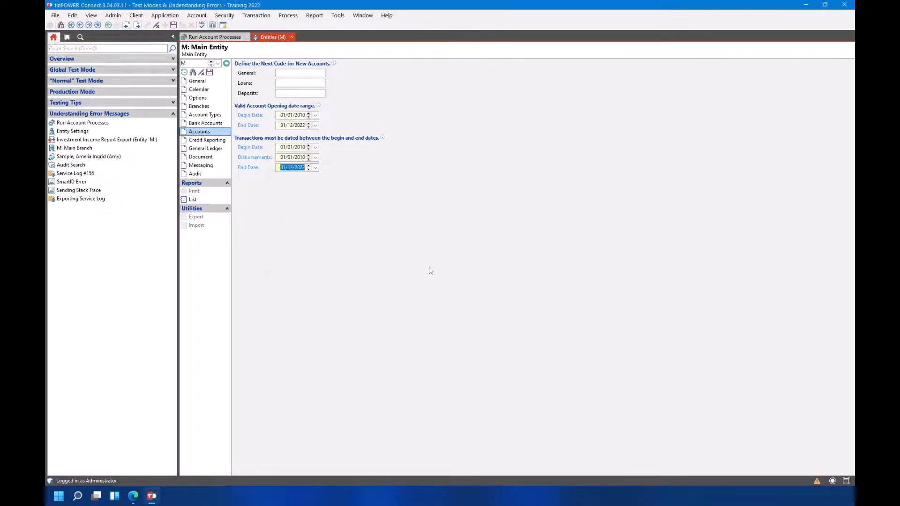
{"action": "left_click", "coordinate": [210, 72]}
Return to the account processes and run them again without filters, and close the entity record.
{"action": "left_click", "coordinate": [215, 37]}
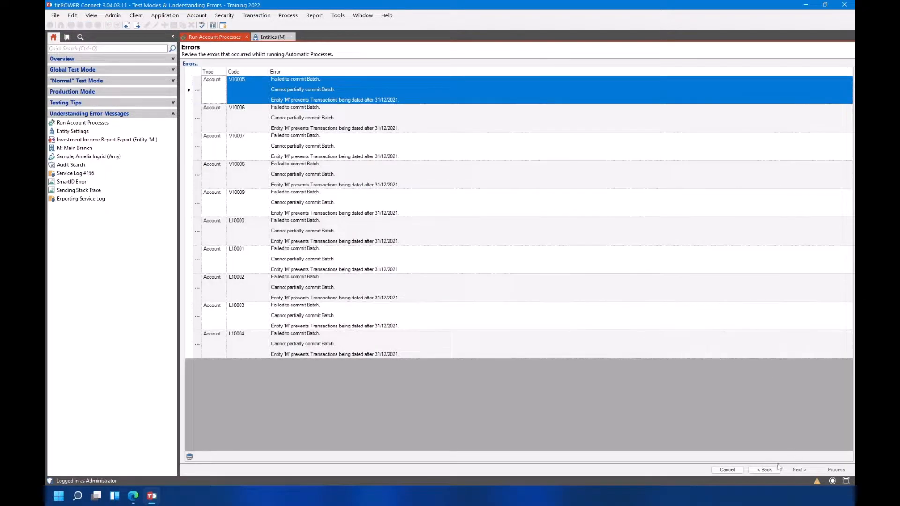
{"action": "left_click", "coordinate": [765, 469]}
{"action": "left_click", "coordinate": [828, 470]}
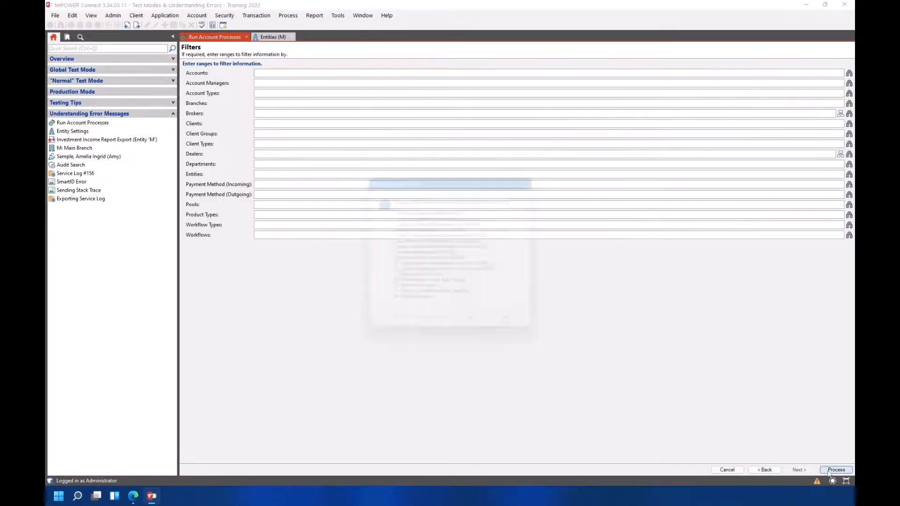
{"action": "left_click", "coordinate": [475, 328]}
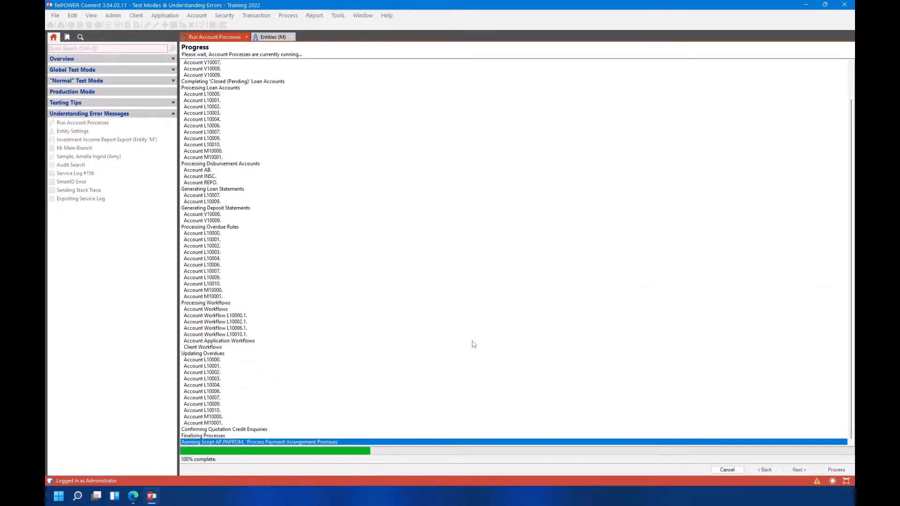
{"action": "left_click", "coordinate": [511, 279]}
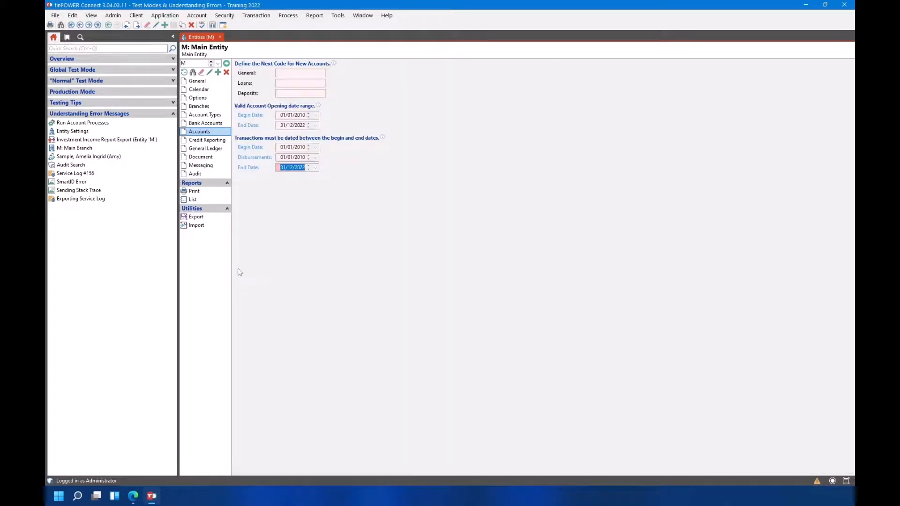
{"action": "left_click", "coordinate": [220, 36]}
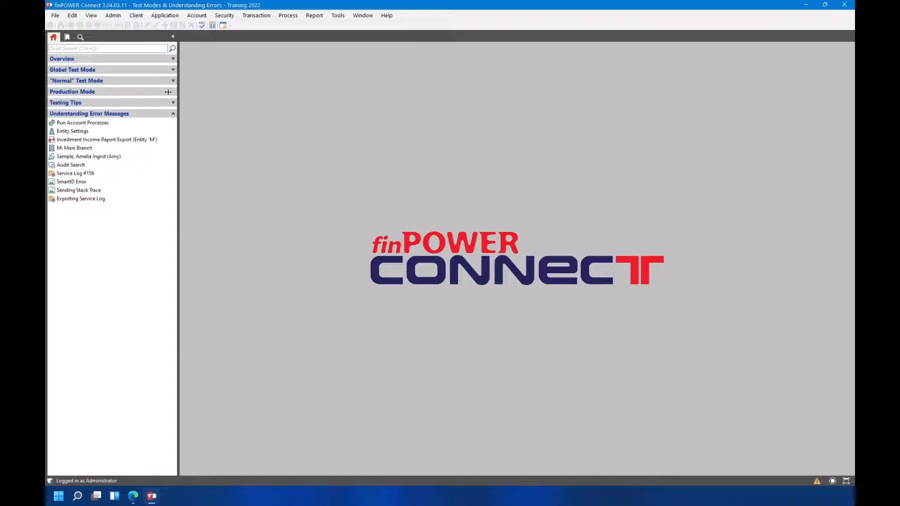
Try to export the Investment Income Report for entity M with tax period M.20210630.
{"action": "left_click", "coordinate": [113, 141]}
{"action": "left_click", "coordinate": [259, 107]}
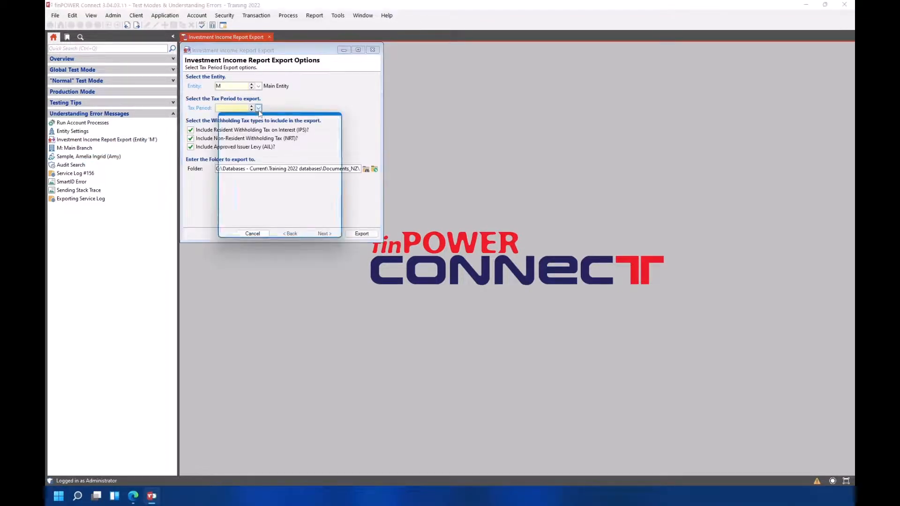
{"action": "left_click", "coordinate": [280, 177]}
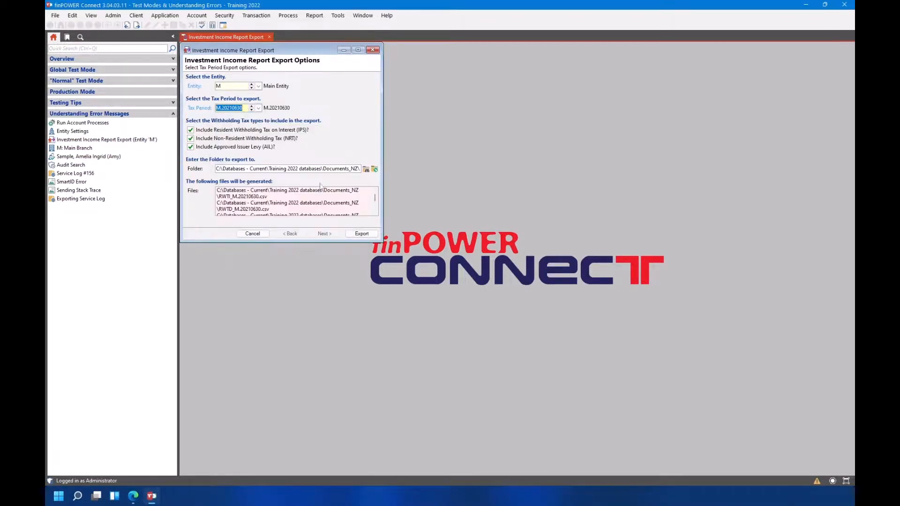
{"action": "left_click", "coordinate": [359, 234]}
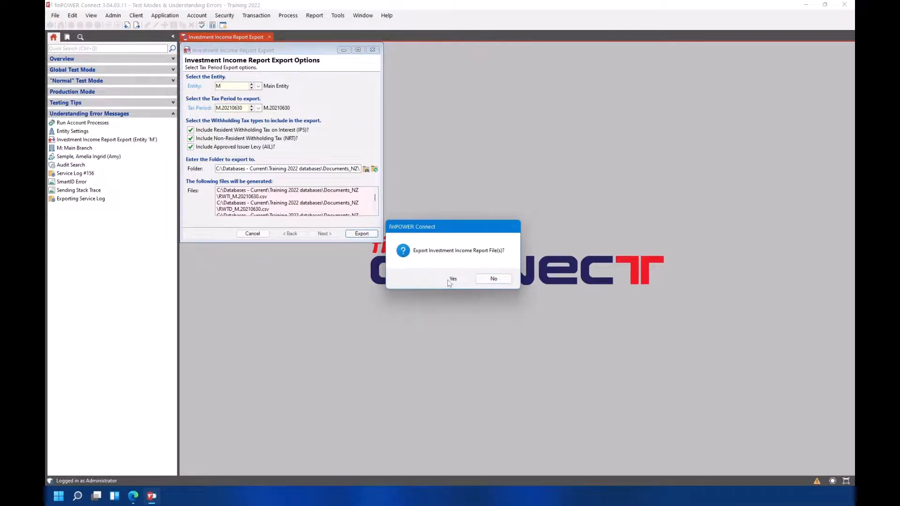
{"action": "left_click", "coordinate": [452, 279]}
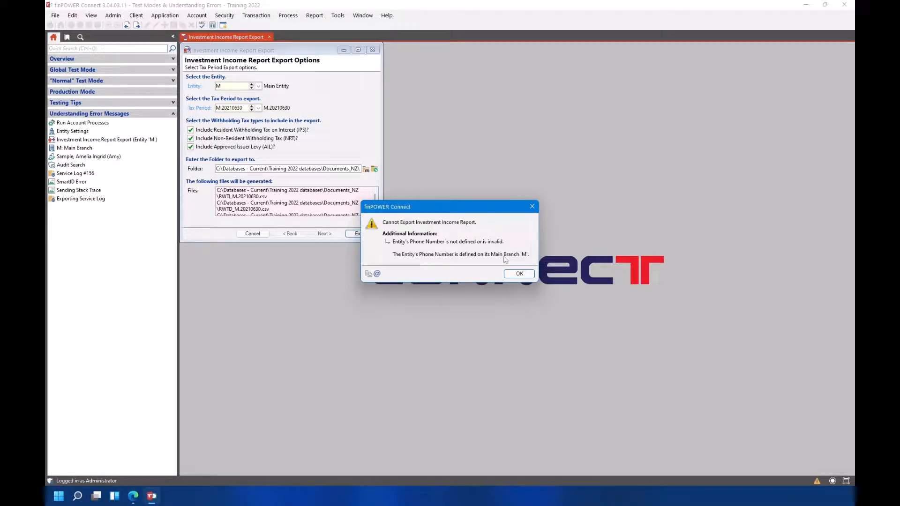
{"action": "left_click", "coordinate": [526, 276]}
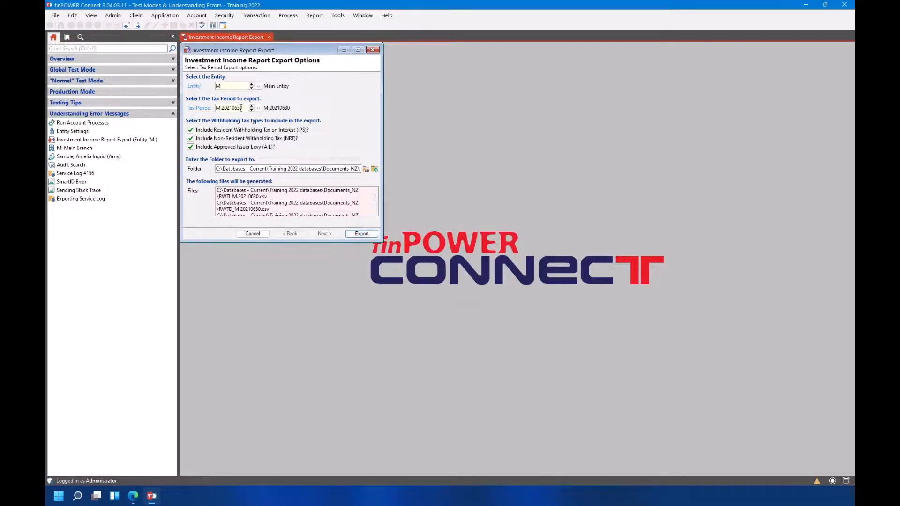
Add a Phone contact method to the Main Branch, enter the branch's phone number and save it.
{"action": "left_click", "coordinate": [92, 148]}
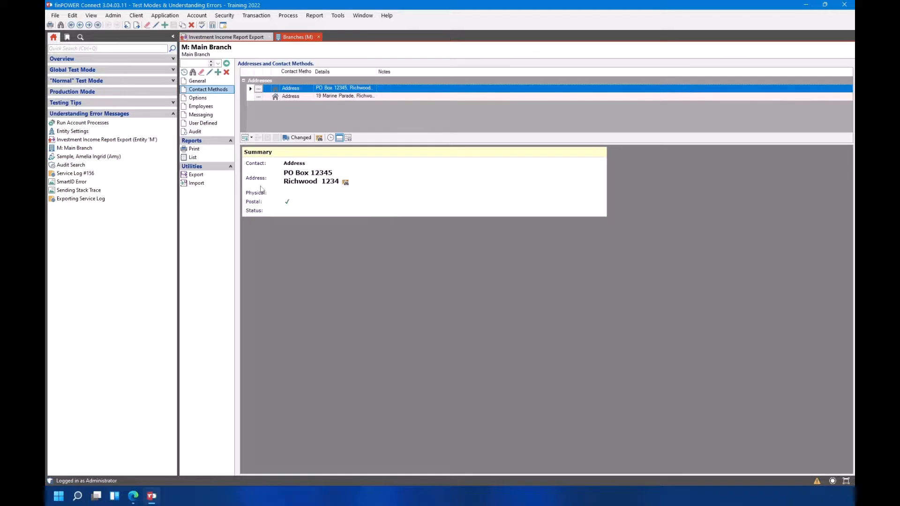
{"action": "left_click", "coordinate": [250, 138]}
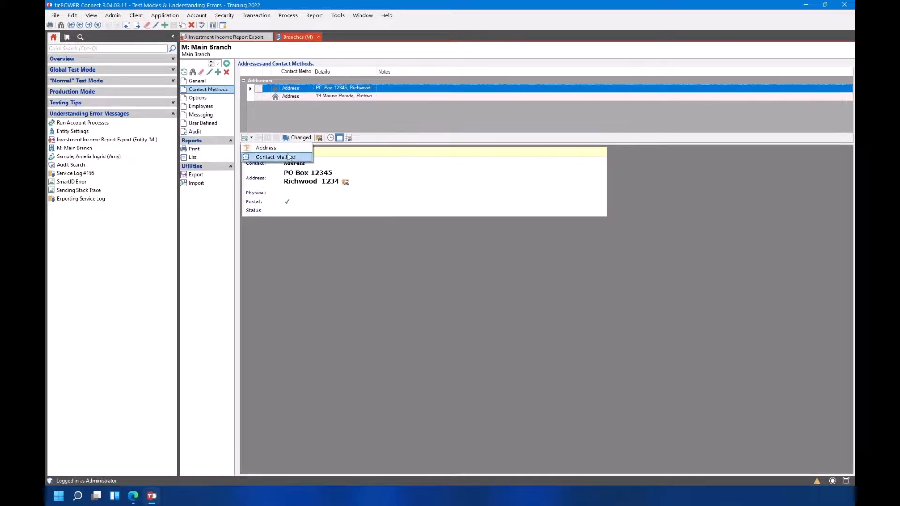
{"action": "left_click", "coordinate": [287, 158]}
{"action": "left_click", "coordinate": [263, 86]}
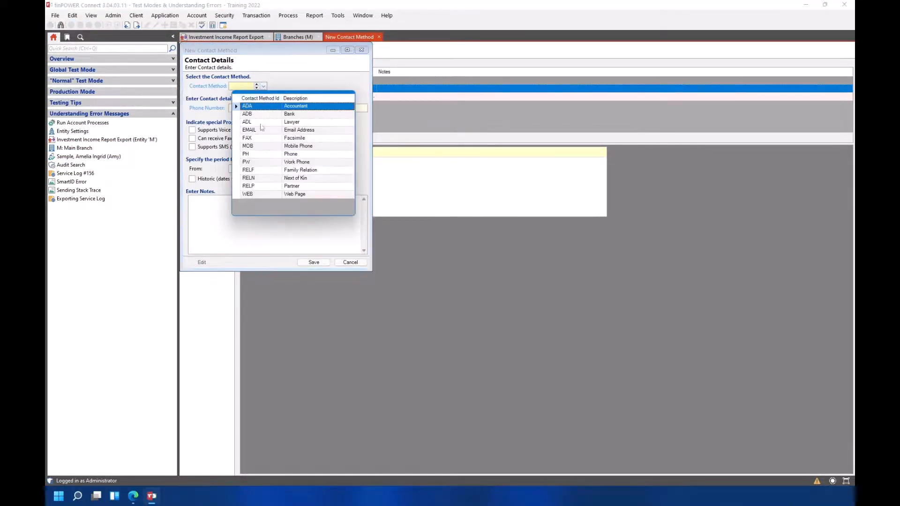
{"action": "left_click", "coordinate": [285, 155]}
{"action": "left_click", "coordinate": [243, 107]}
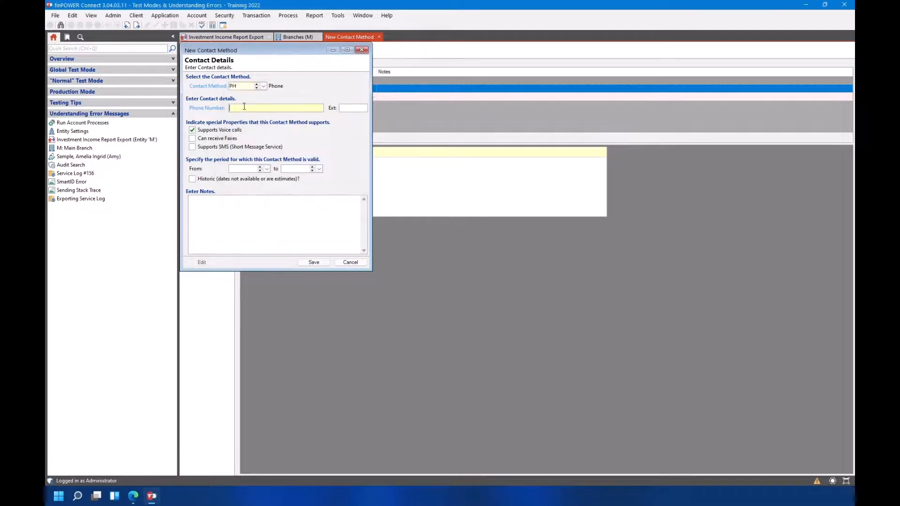
{"action": "type", "text": "555555"}
{"action": "left_click", "coordinate": [313, 262]}
Export the Investment Income Report files again with the same options and close the branch record.
{"action": "left_click", "coordinate": [225, 37]}
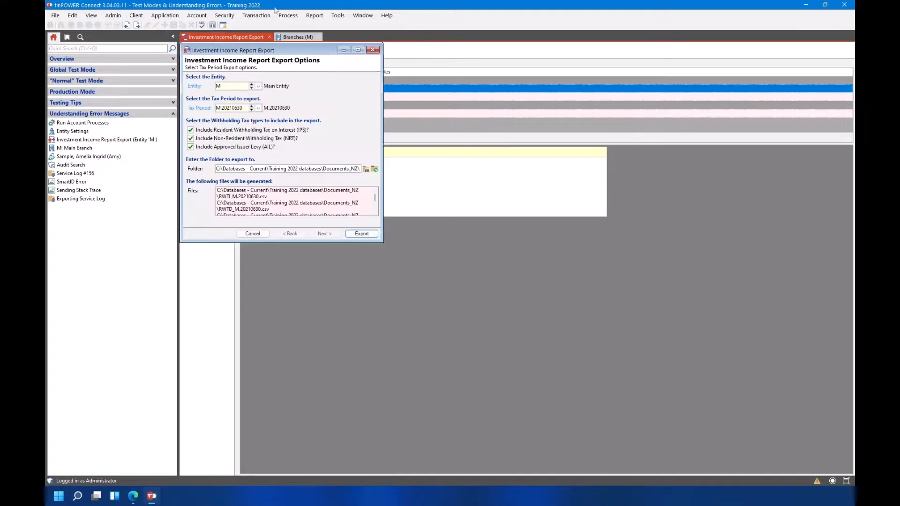
{"action": "left_click", "coordinate": [359, 234]}
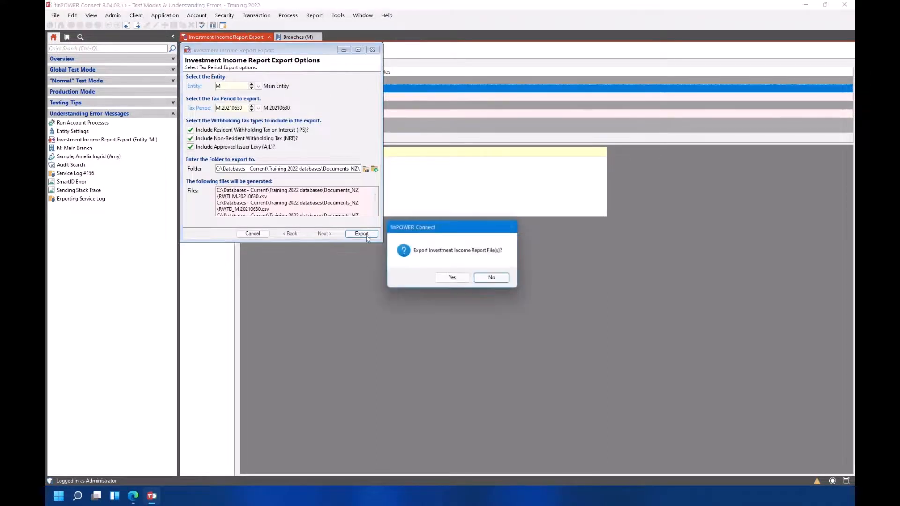
{"action": "left_click", "coordinate": [453, 279]}
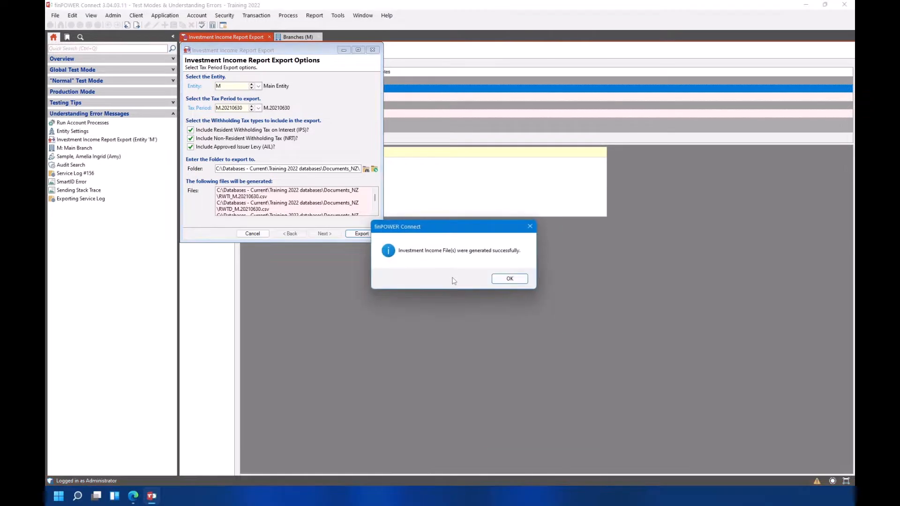
{"action": "left_click", "coordinate": [507, 279]}
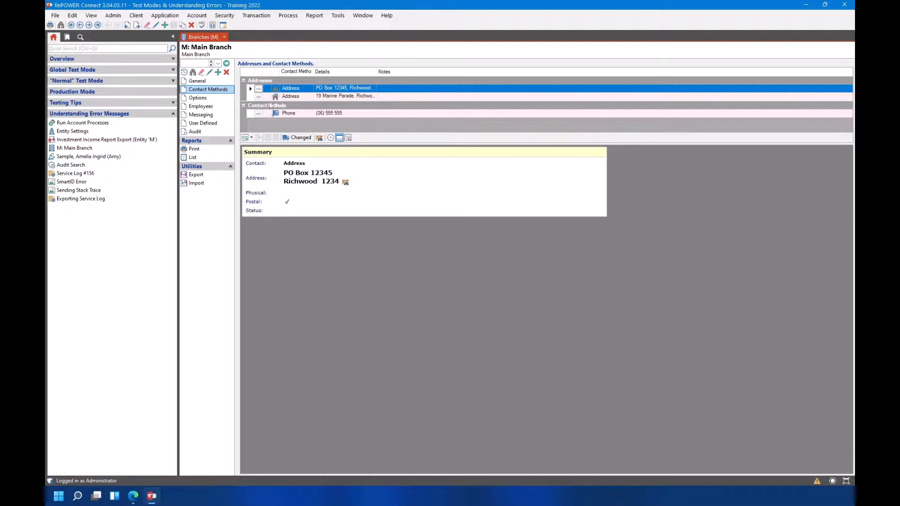
{"action": "left_click", "coordinate": [224, 37]}
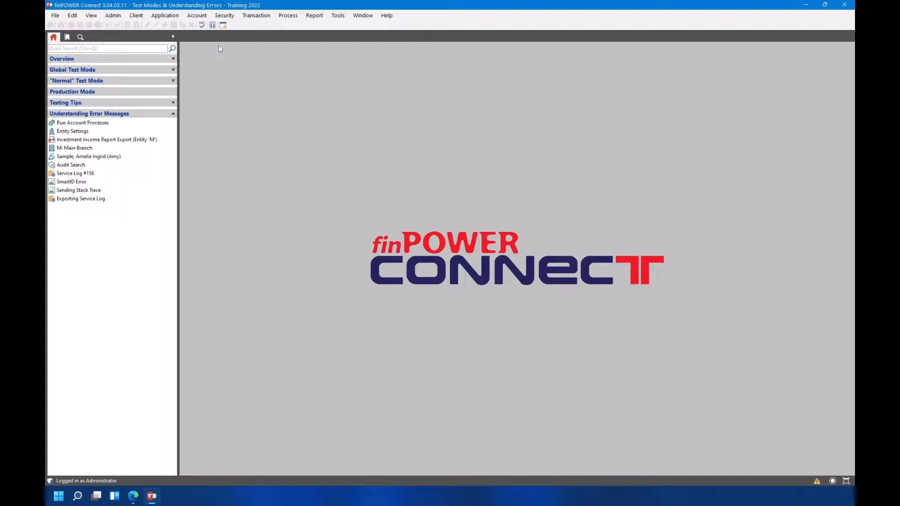
Start a test-mode credit enquiry for the sample client with CentrixNZ's Consumer Investigative Trace, giving Conduct of Proceedings as the reason.
{"action": "left_click", "coordinate": [134, 160]}
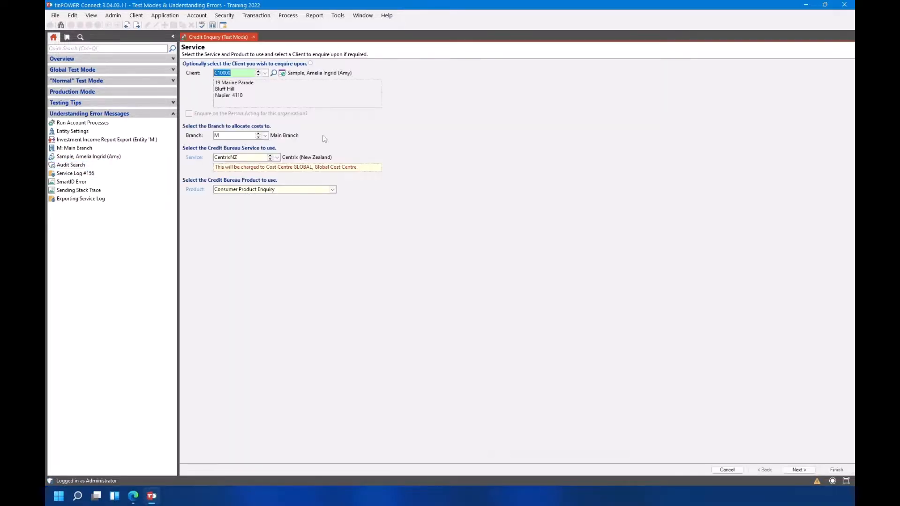
{"action": "left_click", "coordinate": [333, 189]}
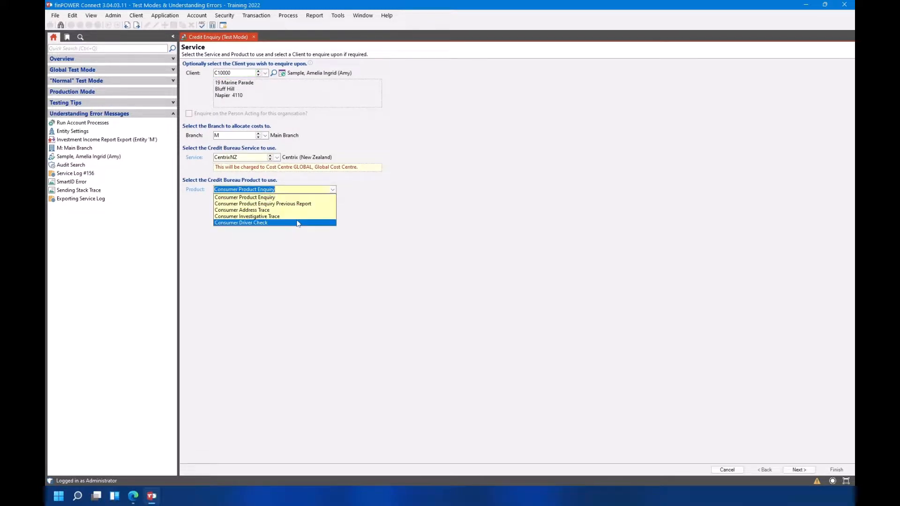
{"action": "left_click", "coordinate": [298, 217]}
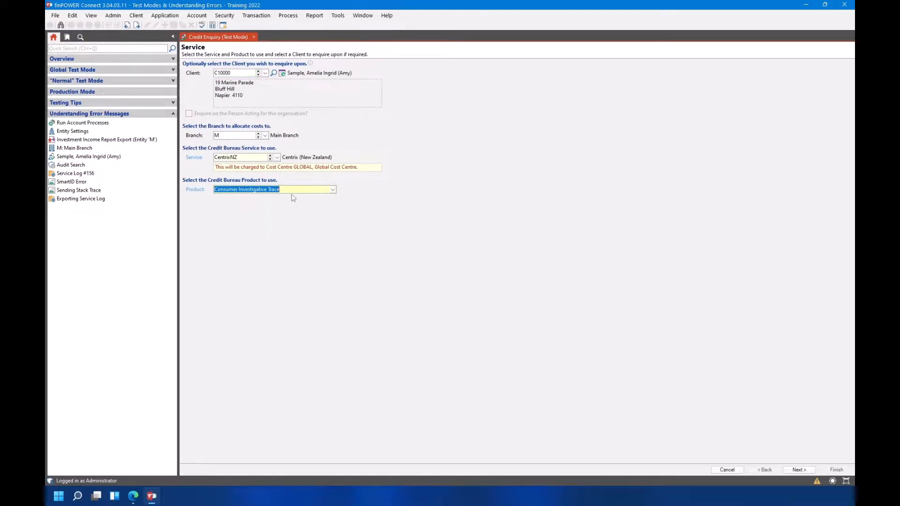
{"action": "left_click", "coordinate": [799, 469]}
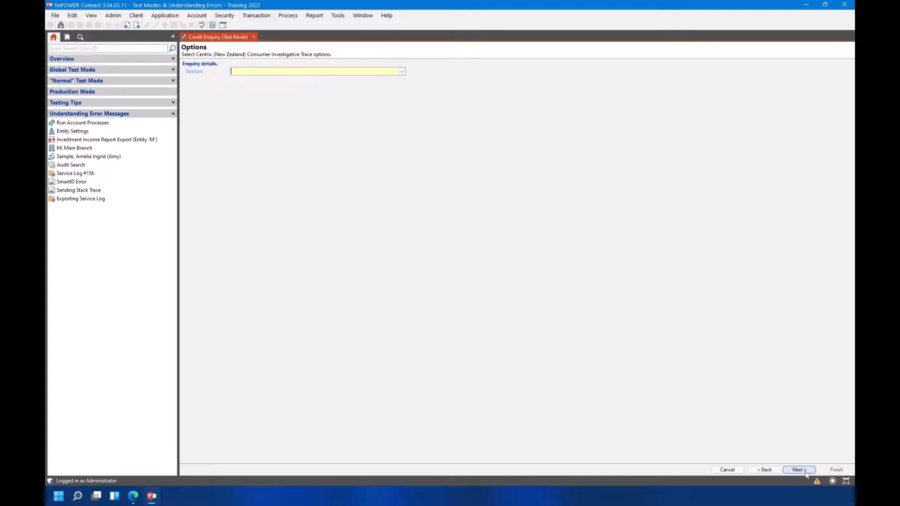
{"action": "left_click", "coordinate": [402, 71]}
{"action": "left_click", "coordinate": [373, 87]}
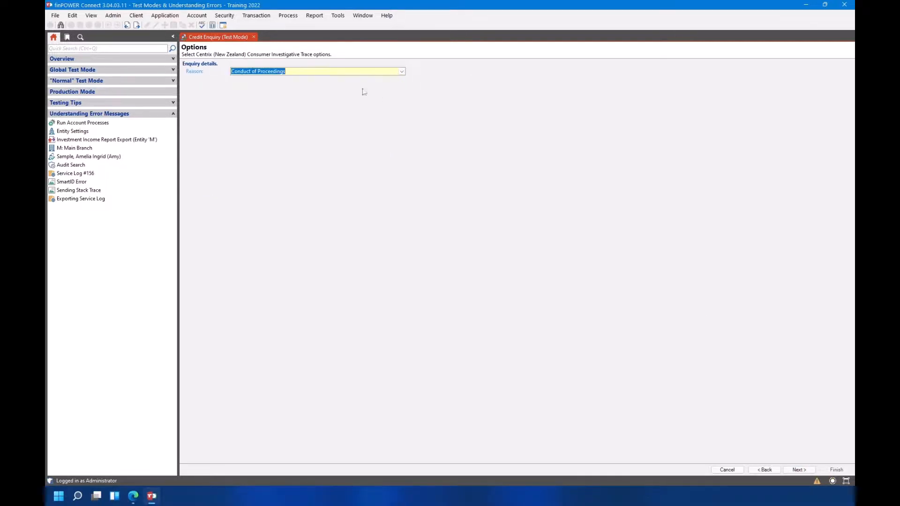
{"action": "left_click", "coordinate": [806, 470]}
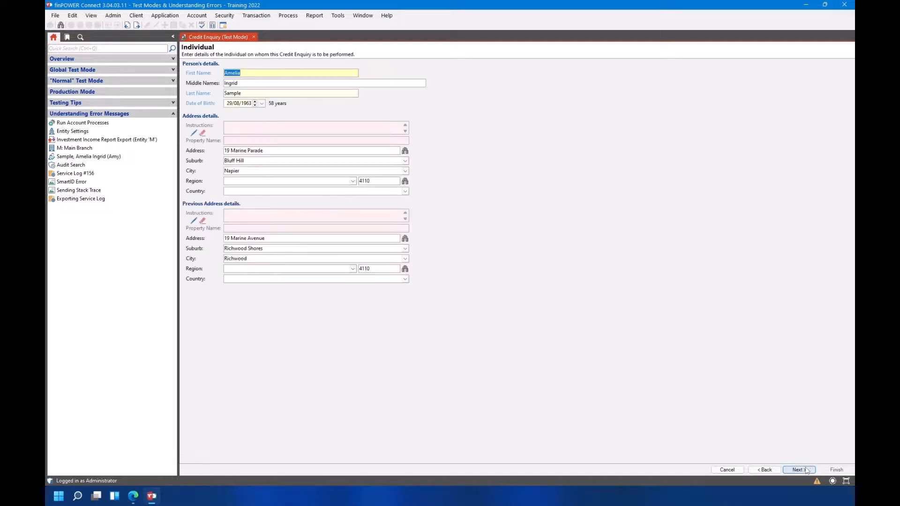
Try to submit the credit enquiry with the client's prefilled personal and address details, and dismiss the resulting message.
{"action": "left_click", "coordinate": [805, 469]}
{"action": "left_click", "coordinate": [486, 297]}
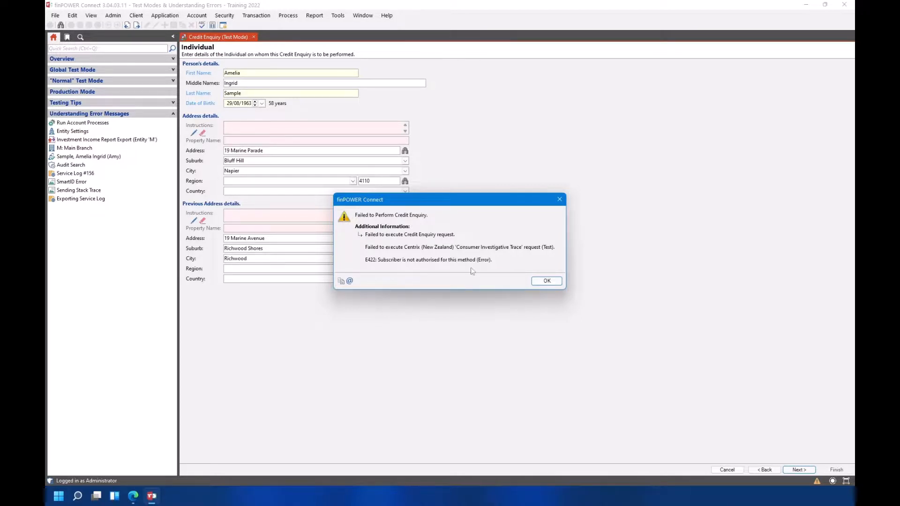
{"action": "left_click", "coordinate": [546, 282]}
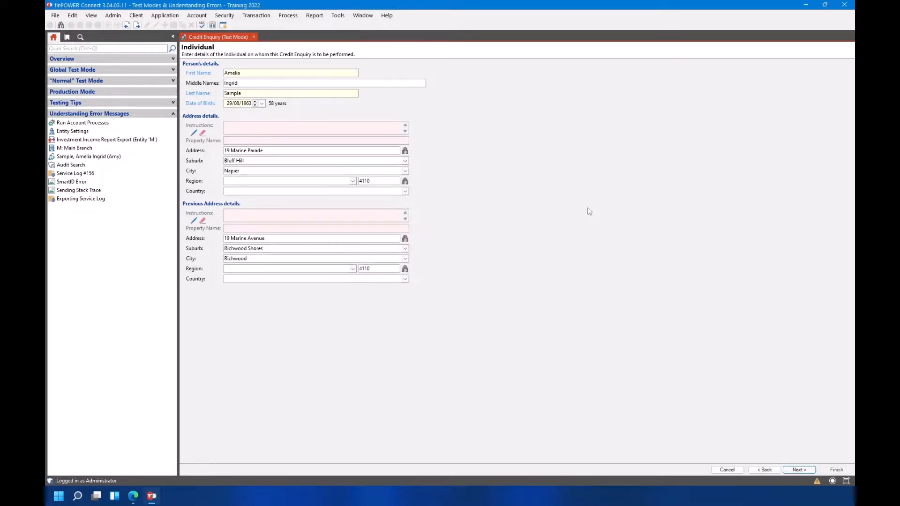
Start an Audit Search for Credit Bureau requests dated 24/02/2022 to 24/02/2022.
{"action": "left_click", "coordinate": [132, 165]}
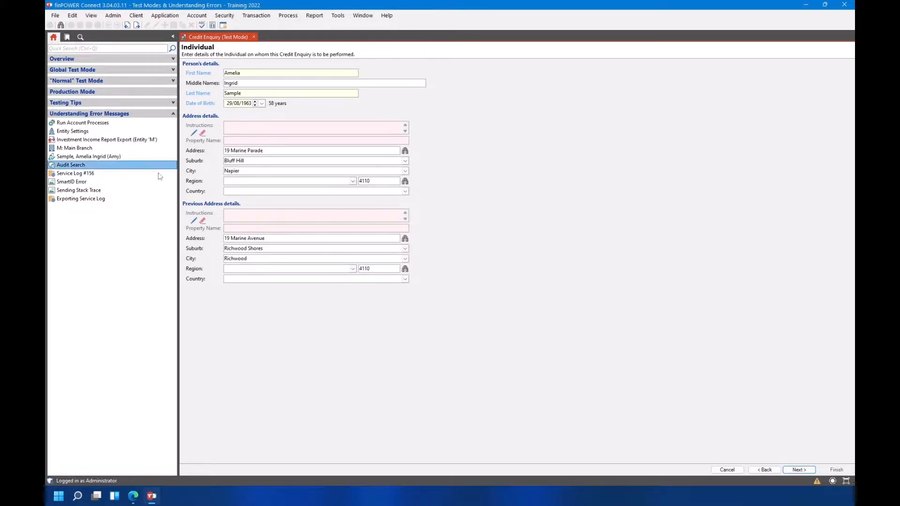
{"action": "left_click", "coordinate": [134, 170]}
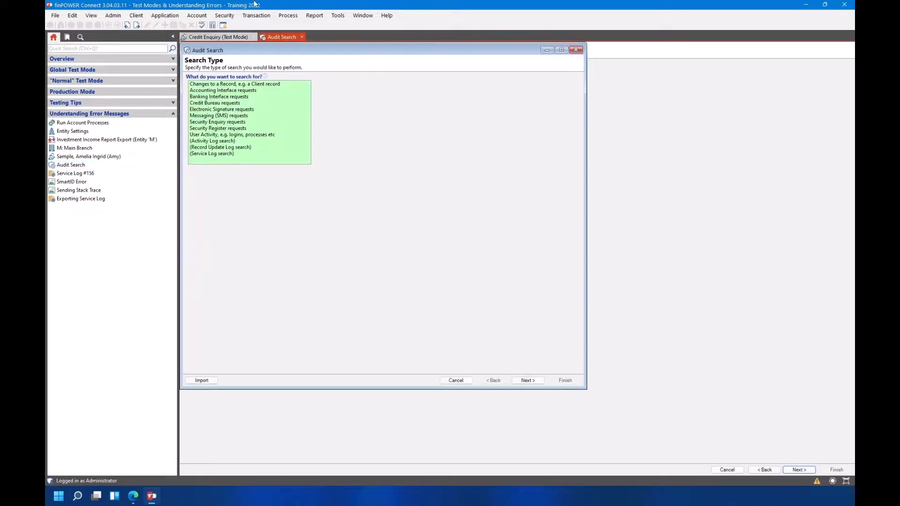
{"action": "left_click", "coordinate": [212, 103]}
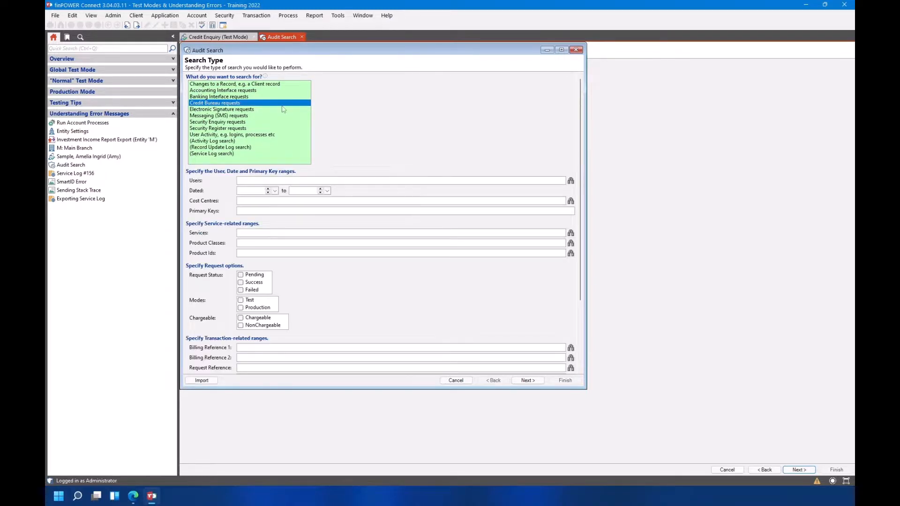
{"action": "left_click", "coordinate": [268, 191]}
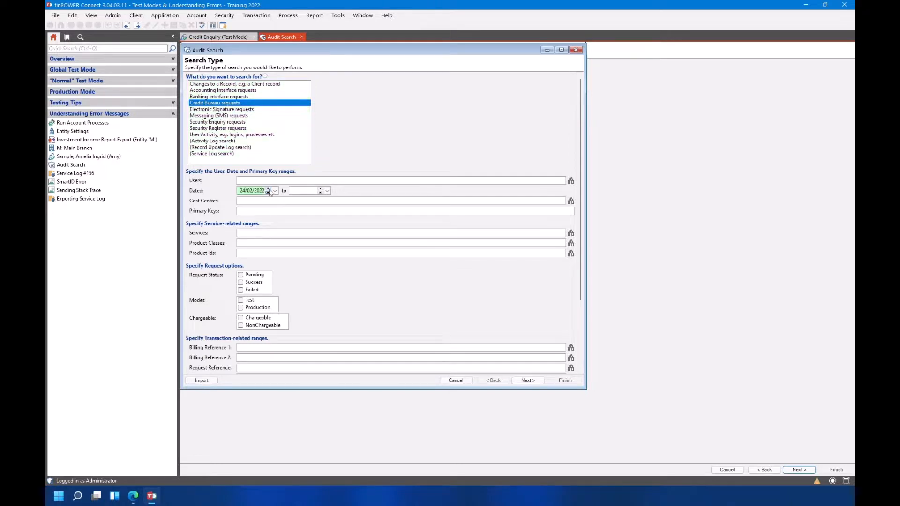
{"action": "left_click", "coordinate": [320, 190]}
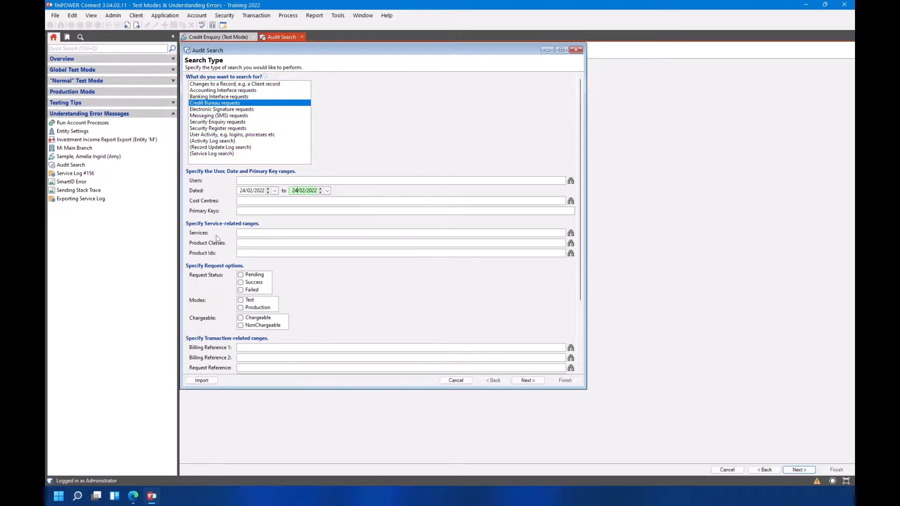
Restrict the audit search to the CentrixNZ service and run it.
{"action": "left_click", "coordinate": [321, 233]}
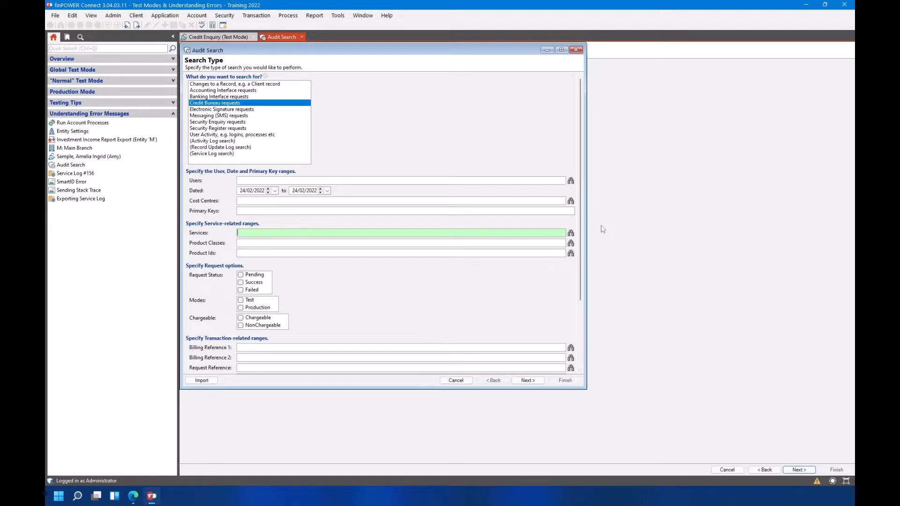
{"action": "left_click", "coordinate": [570, 233]}
{"action": "double_click", "coordinate": [216, 75]}
{"action": "left_click", "coordinate": [528, 381]}
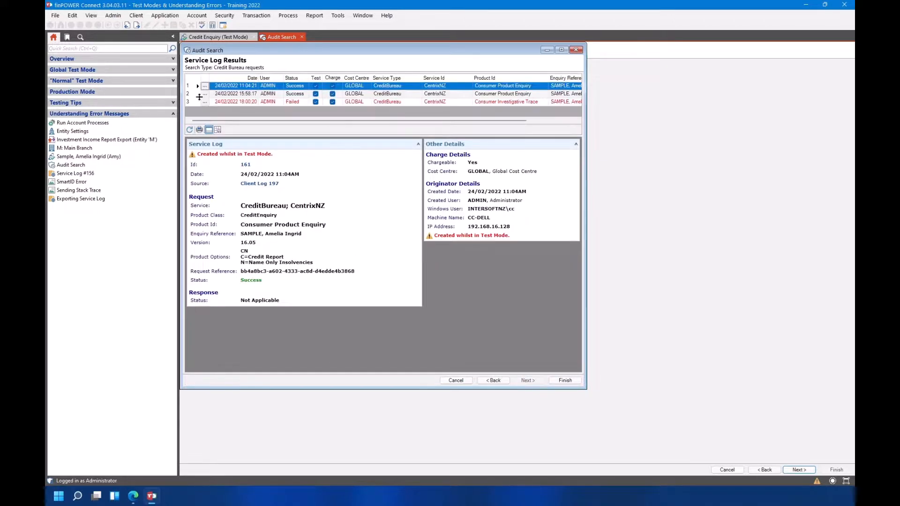
Review the failed Consumer Investigative Trace request in the search results, including its test-mode note, and open its full service log.
{"action": "left_click", "coordinate": [293, 102]}
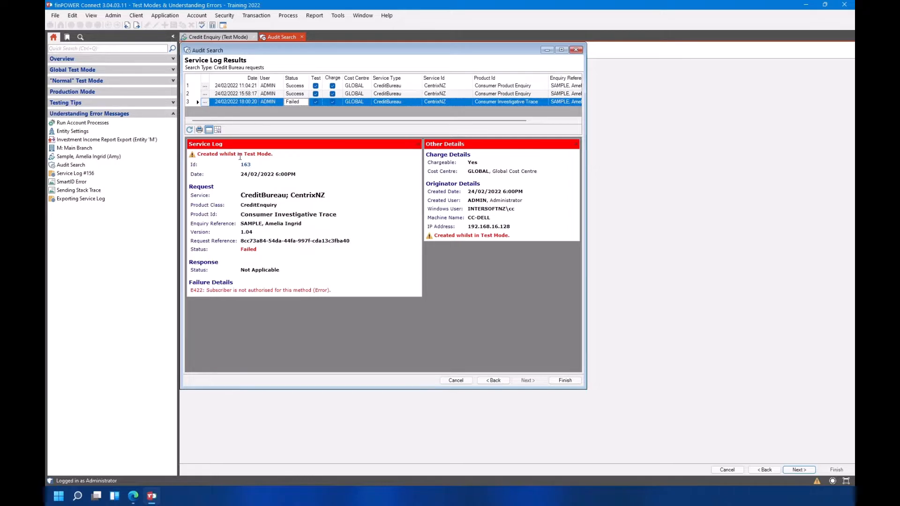
{"action": "left_click_drag", "start_coordinate": [211, 153], "coordinate": [292, 154]}
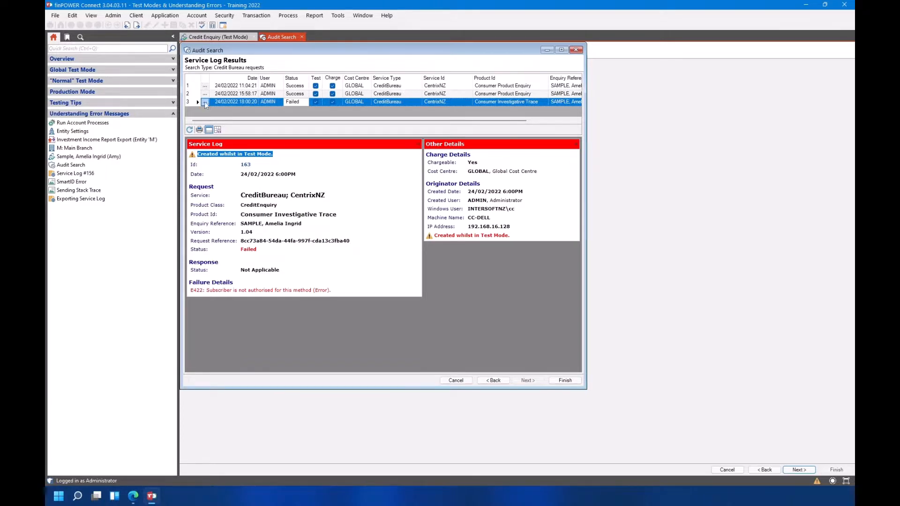
{"action": "left_click", "coordinate": [204, 103]}
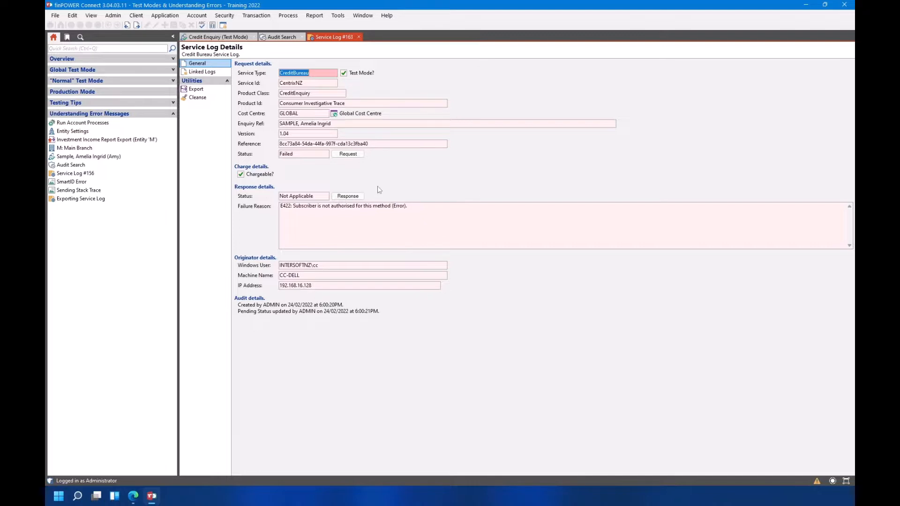
Examine the message text and support data in the service log's XML response, and close the response.
{"action": "left_click", "coordinate": [354, 198]}
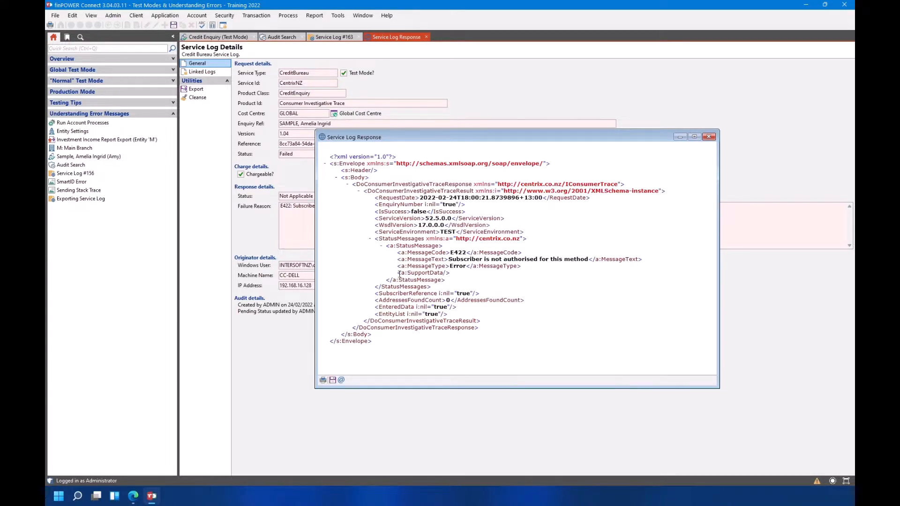
{"action": "left_click_drag", "start_coordinate": [398, 273], "coordinate": [446, 274]}
{"action": "left_click_drag", "start_coordinate": [449, 259], "coordinate": [586, 258]}
{"action": "left_click", "coordinate": [504, 257]}
{"action": "left_click", "coordinate": [709, 137]}
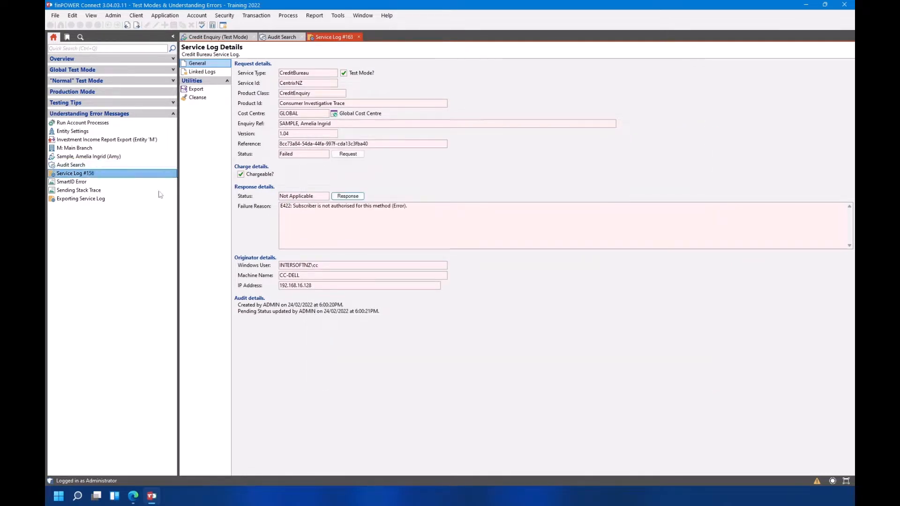
Open Service Log #156, and view the SmartID Error example image and close it.
{"action": "left_click", "coordinate": [124, 174]}
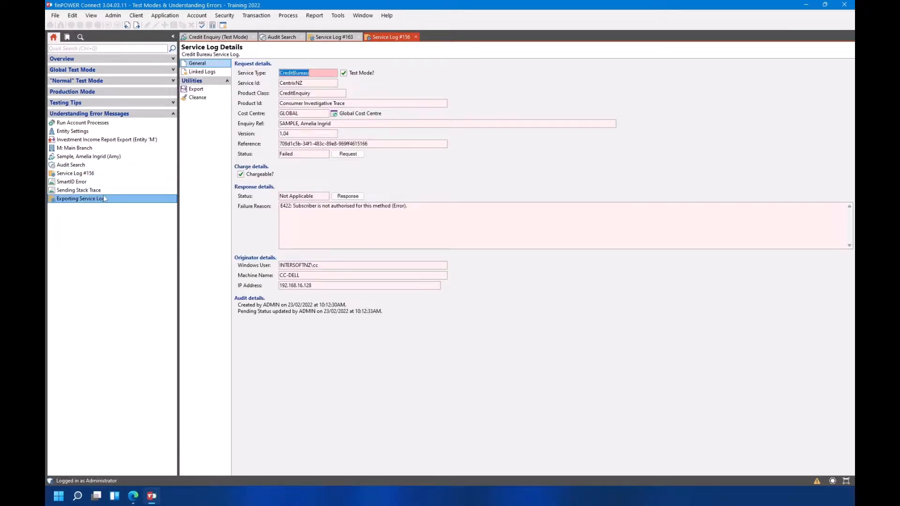
{"action": "left_click", "coordinate": [75, 182]}
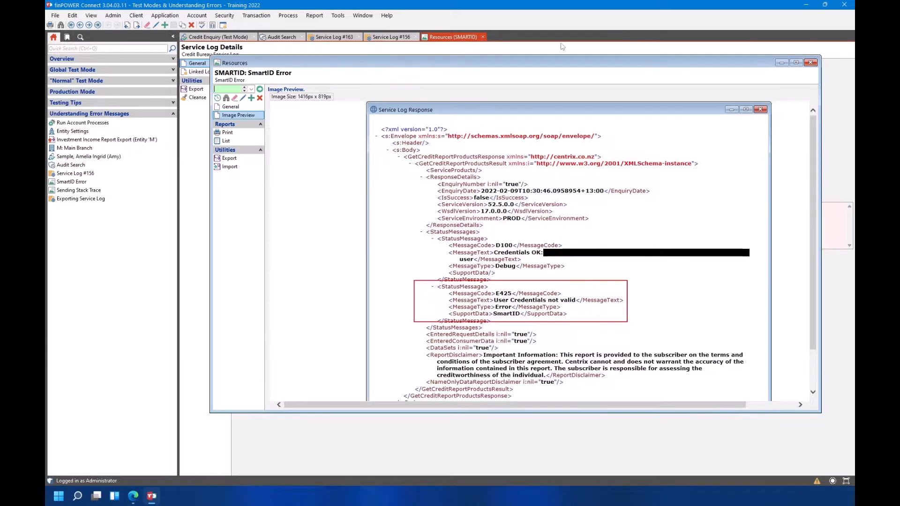
{"action": "left_click", "coordinate": [810, 63]}
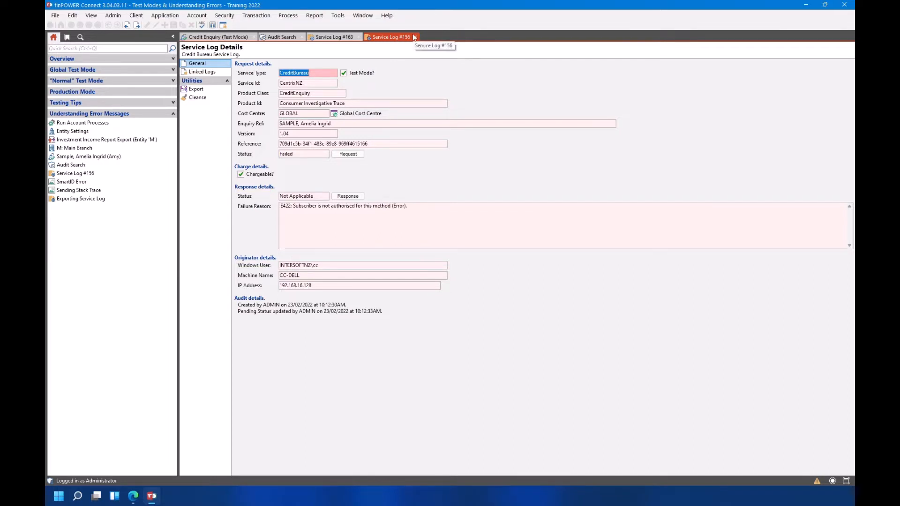
Open the Sending Stack Trace example image and maximize it to read the error e-mail.
{"action": "left_click", "coordinate": [118, 189]}
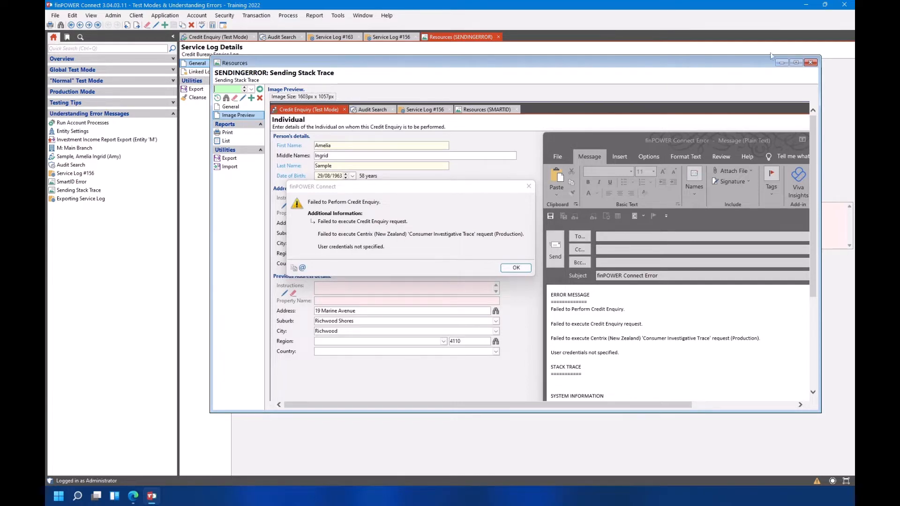
{"action": "left_click", "coordinate": [796, 62]}
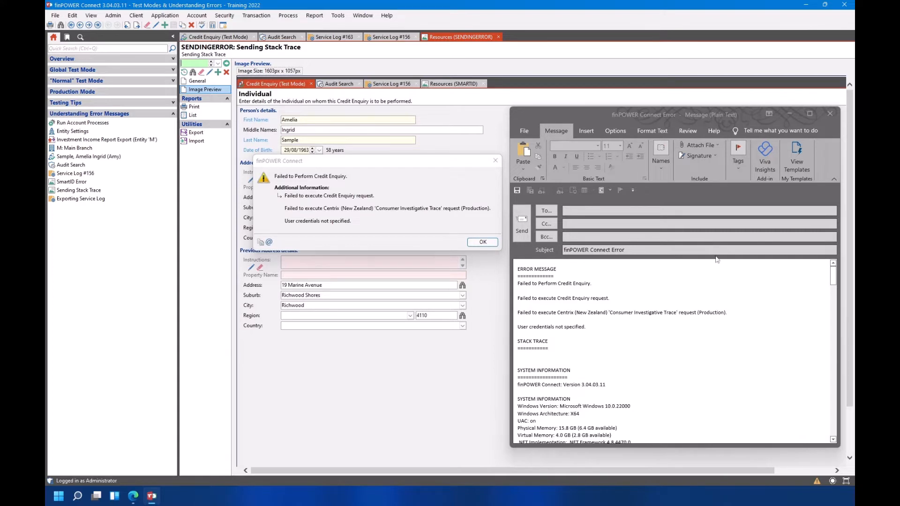
Bring up the XML file export for Service Log #156 and cancel it without saving.
{"action": "left_click", "coordinate": [98, 200]}
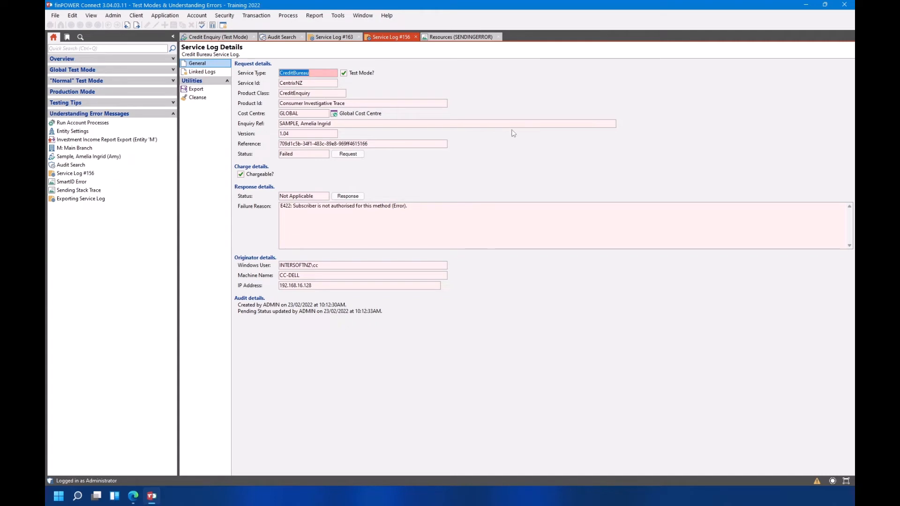
{"action": "left_click", "coordinate": [195, 89]}
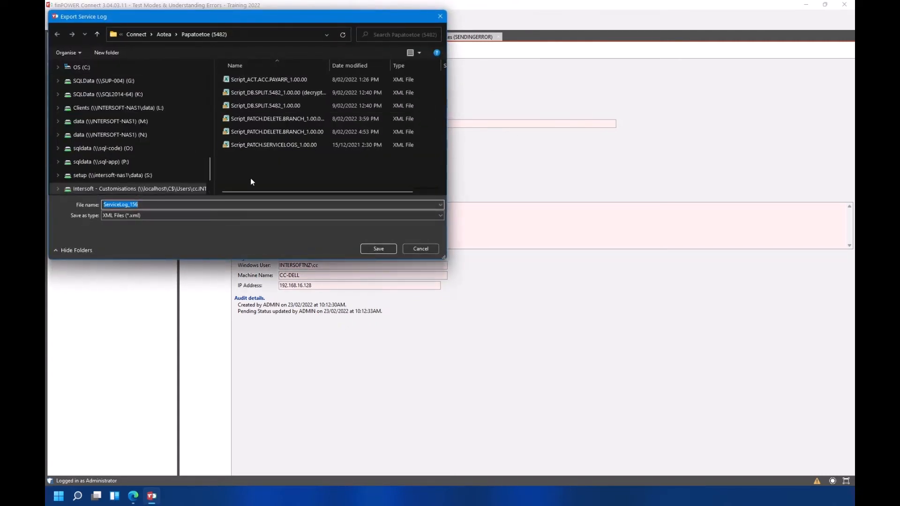
{"action": "left_click", "coordinate": [425, 254]}
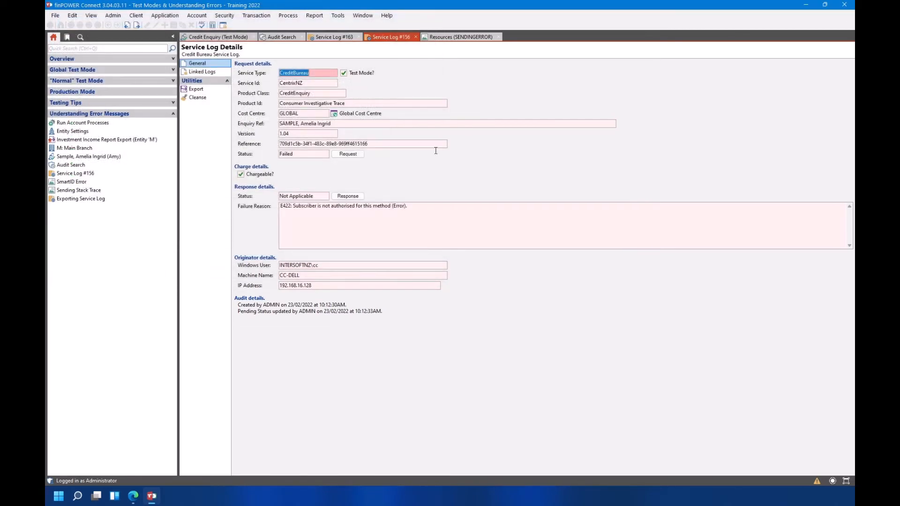